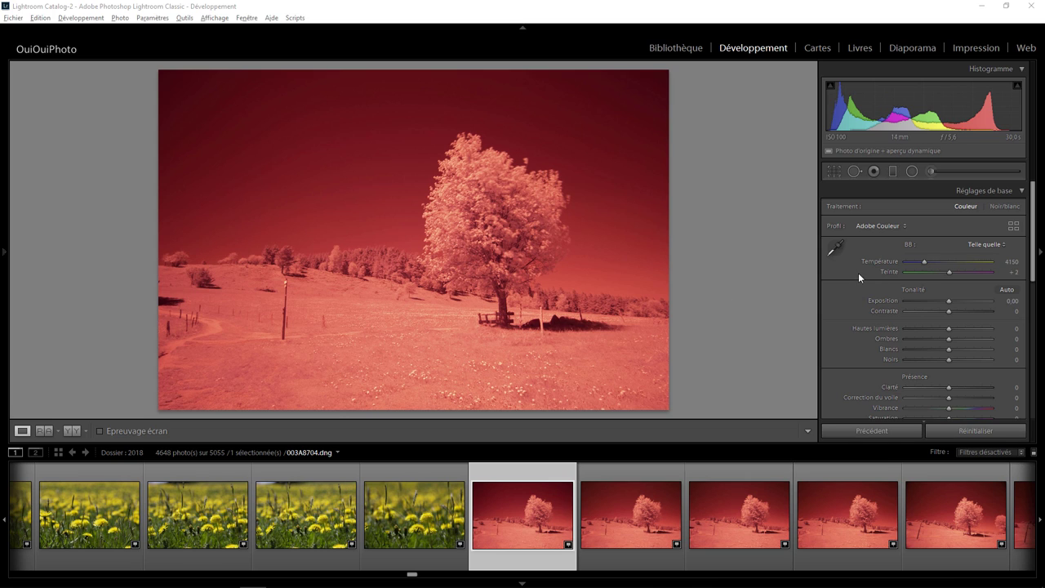
- Apply the Infrarouge Final profile from Profils d'utilisateur to the tree photo
left_click(1014, 226)
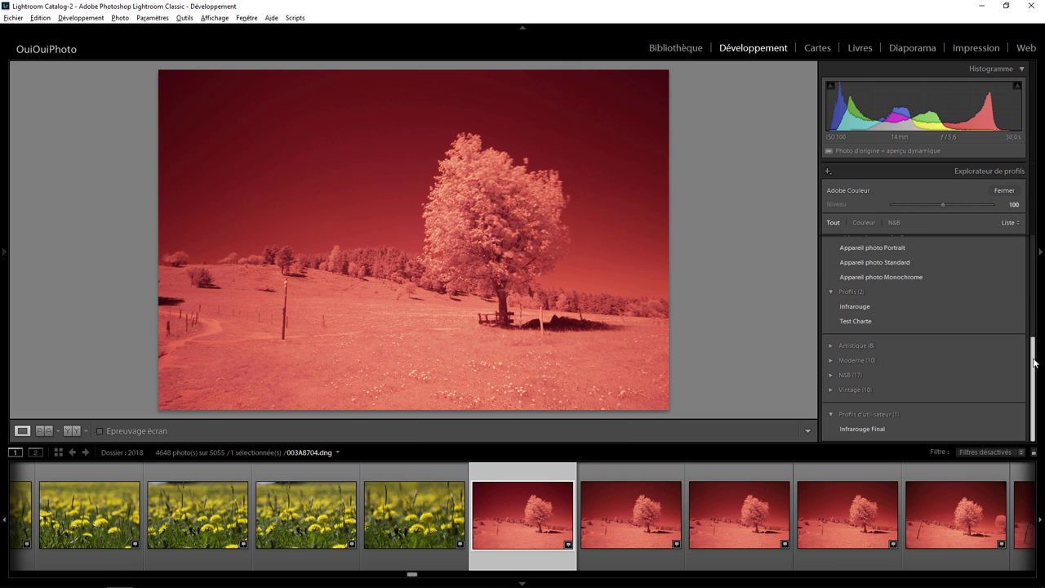
left_click_drag(1034, 362, 1026, 362)
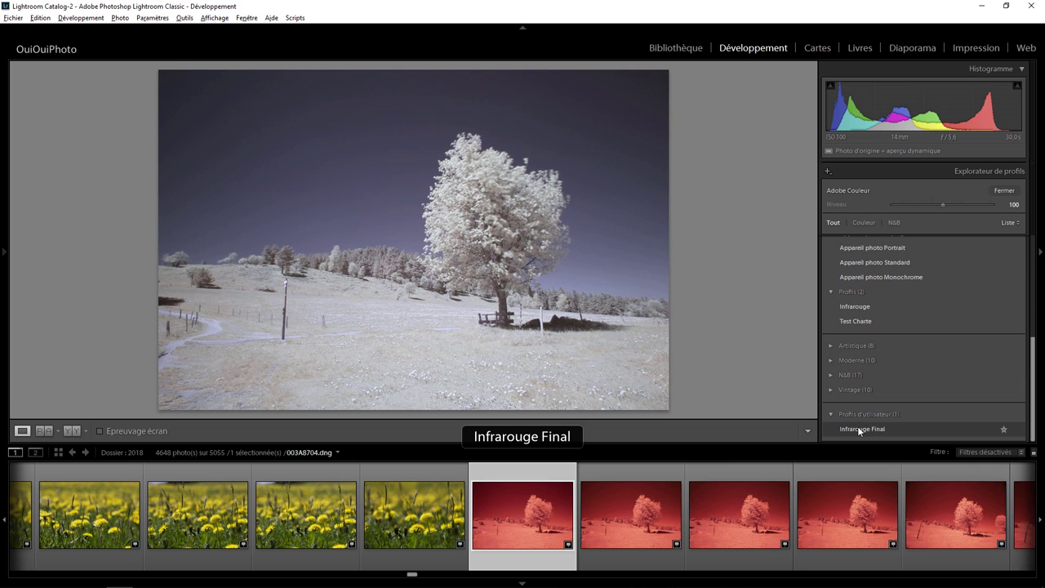
left_click(858, 427)
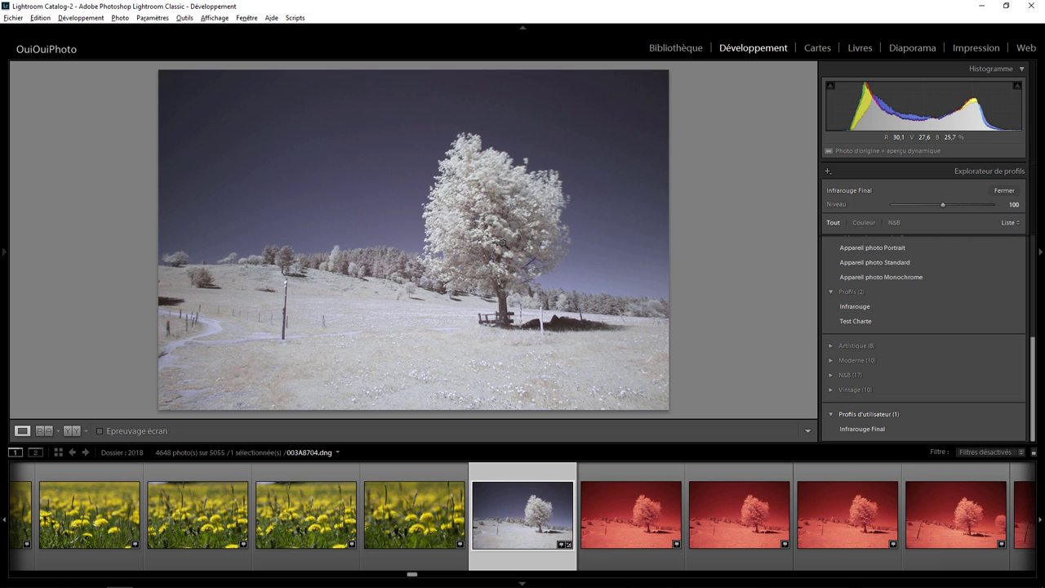
left_click(1004, 190)
- Reset the tree photo, test the white balance eyedropper, then reset again to Telle quelle (4150, +2)
left_click(976, 433)
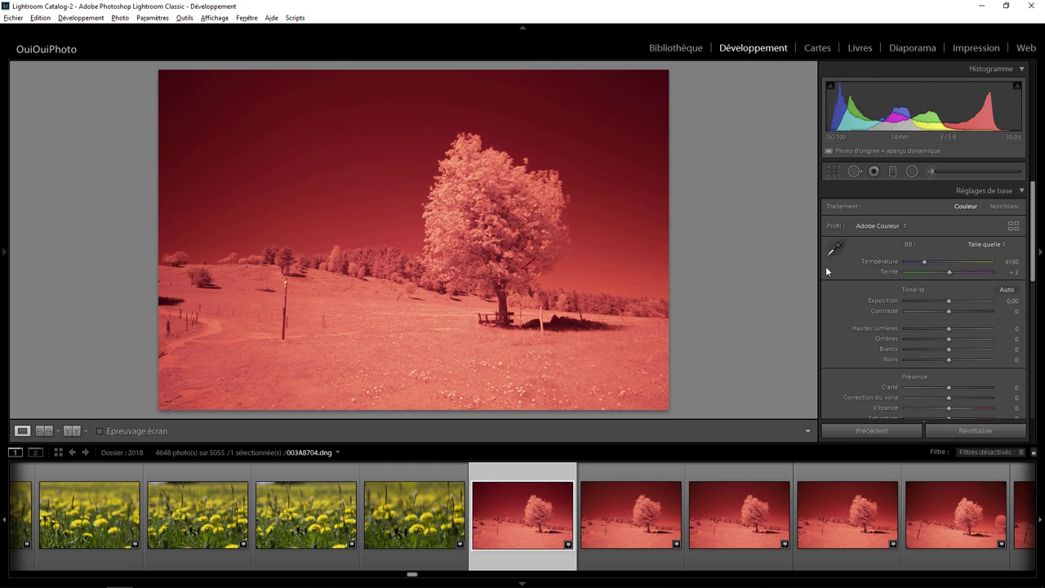
left_click(835, 246)
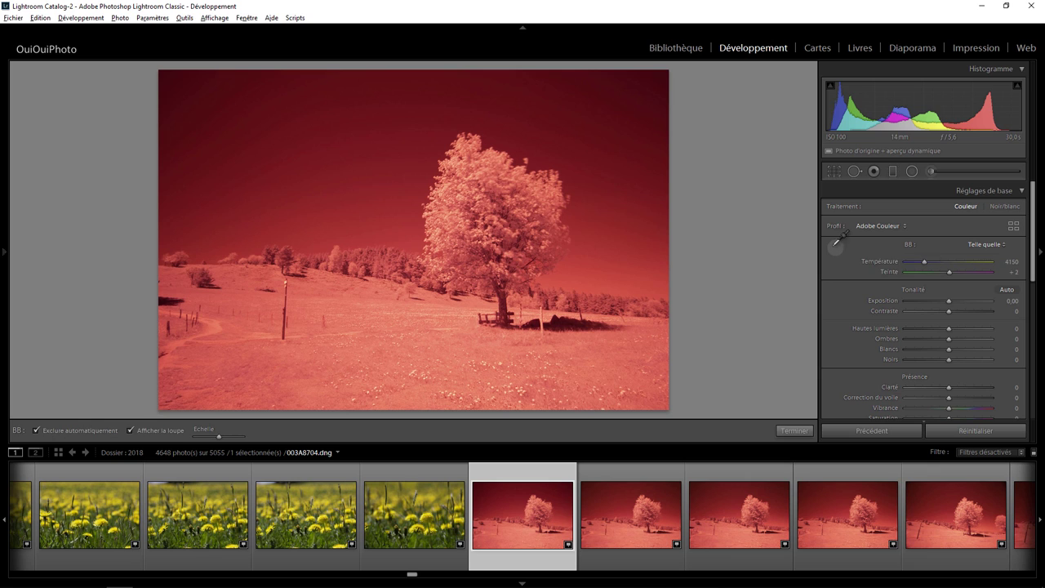
left_click(471, 197)
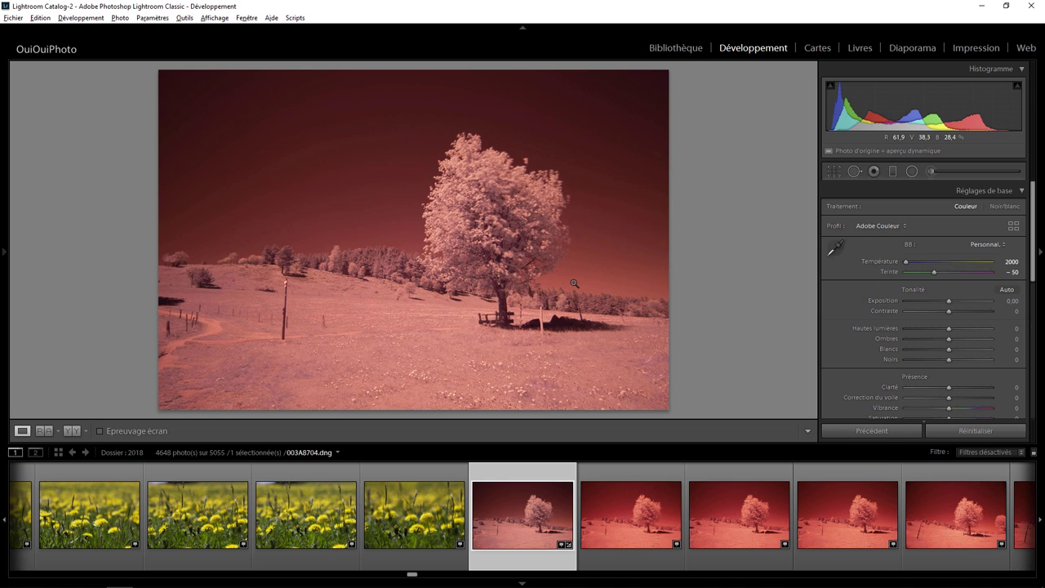
left_click(971, 431)
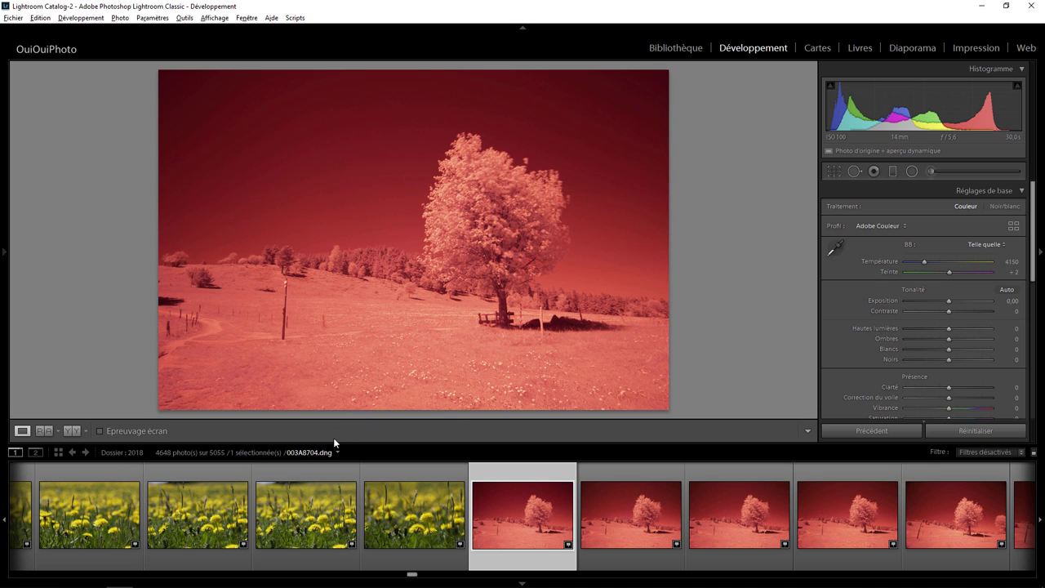
- Open 003A8704.dng in DNG Profile Editor
right_click(528, 516)
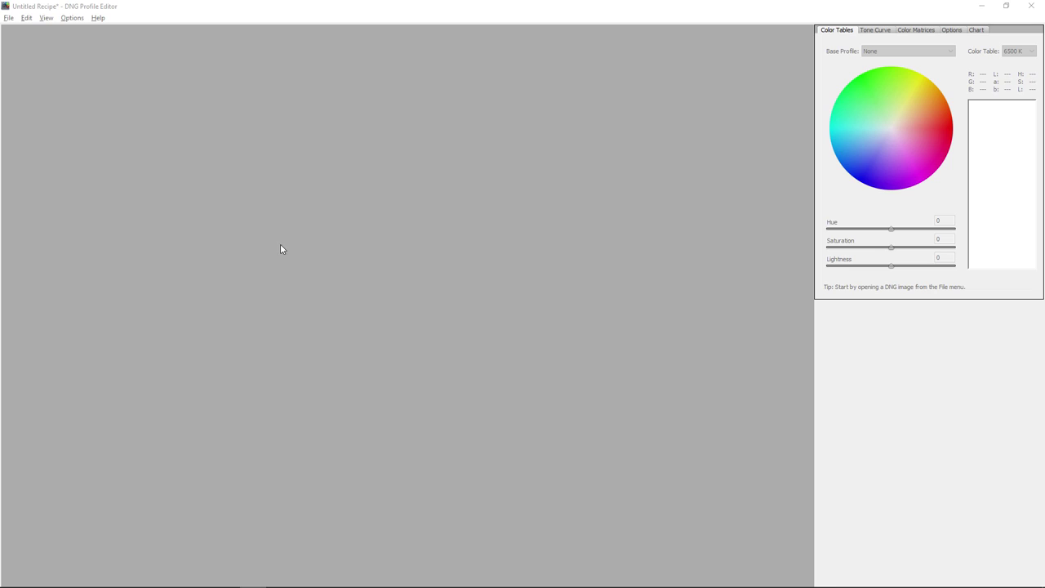
left_click(8, 22)
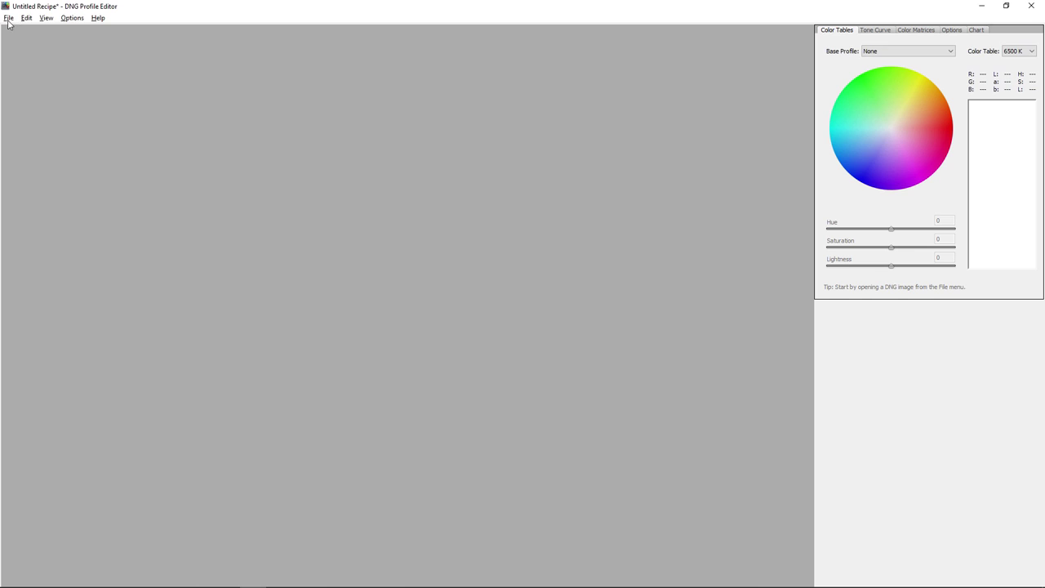
left_click(29, 29)
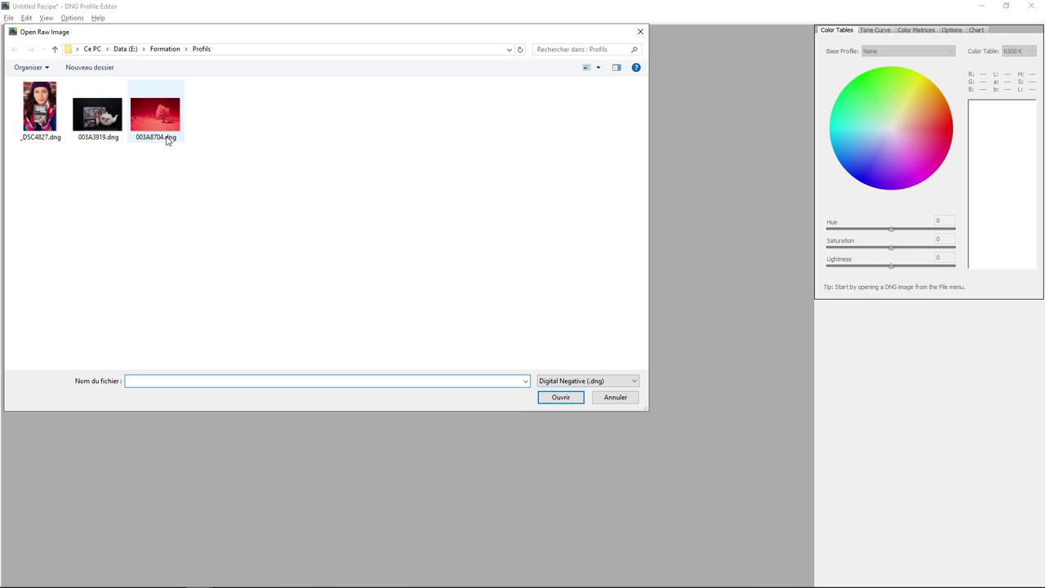
double_click(166, 139)
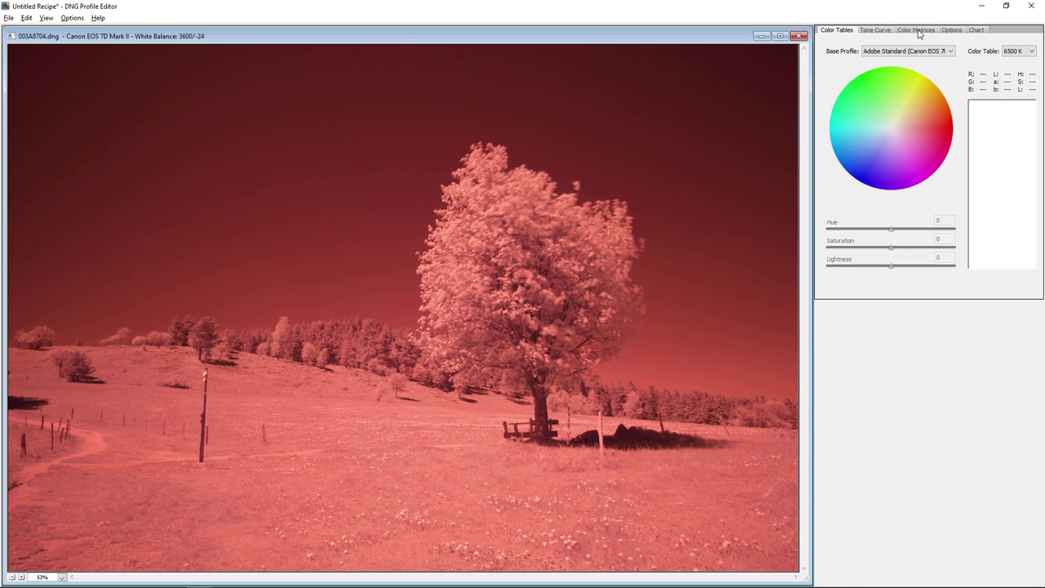
- Base the profile on Camera Neutral and set the Color Matrices Temperature to -100
left_click(907, 51)
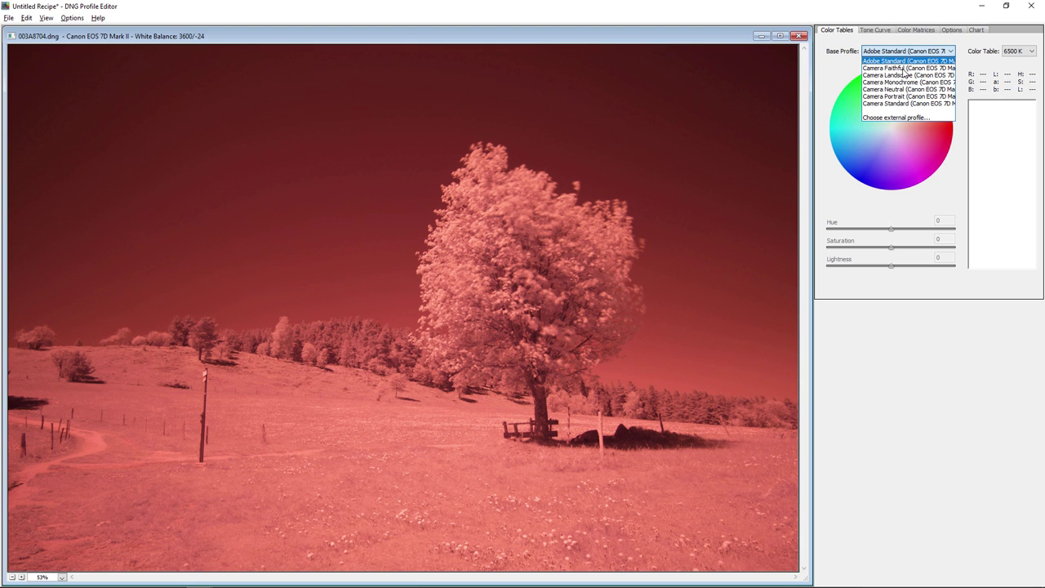
left_click(902, 89)
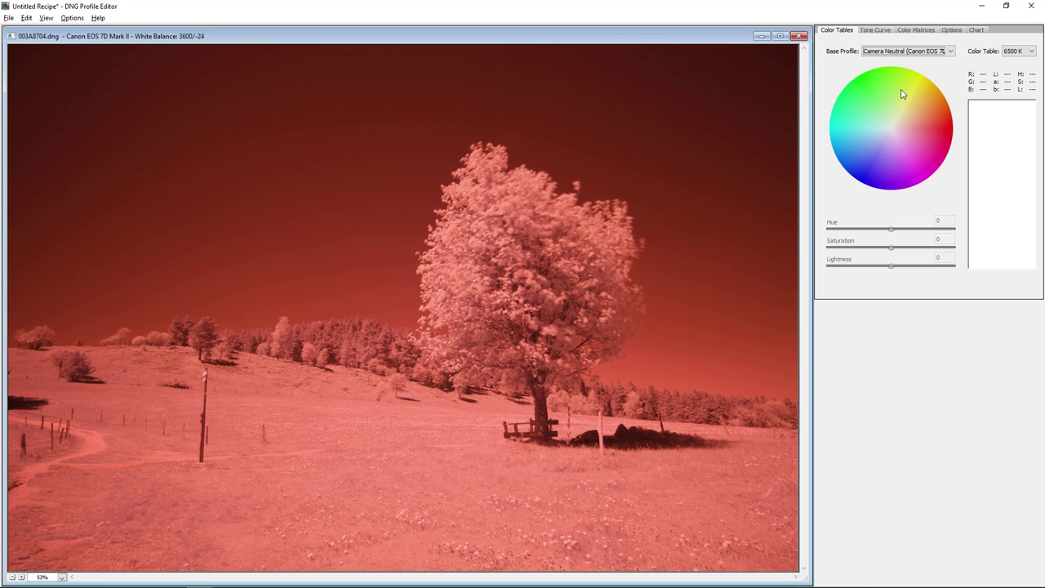
left_click(918, 31)
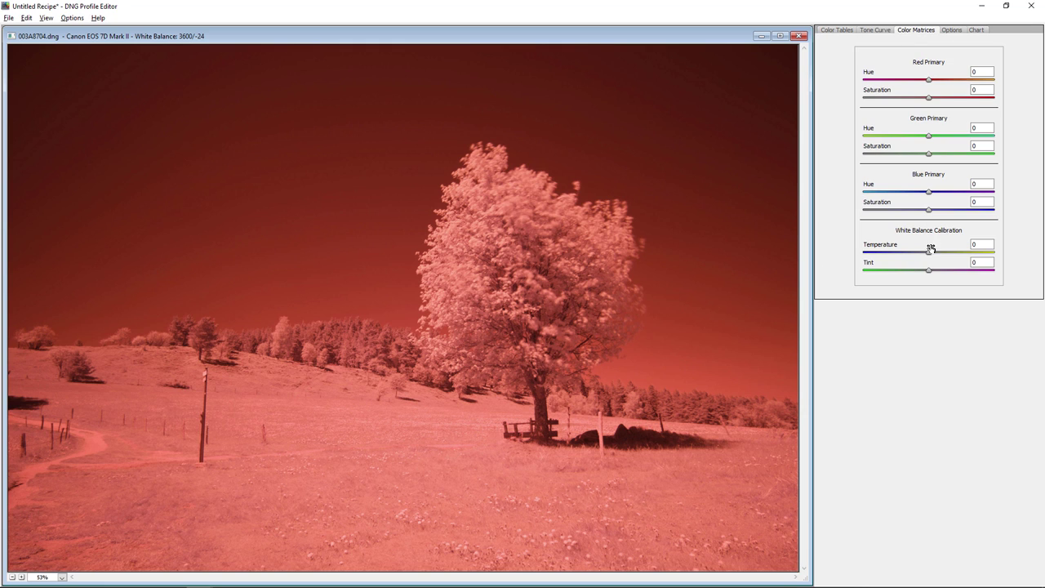
left_click_drag(929, 252, 856, 255)
- Name the profile Infrarouge and export it as Canon EOS 7D Mark II Infrarouge.dcp, overwriting the existing file
left_click(955, 33)
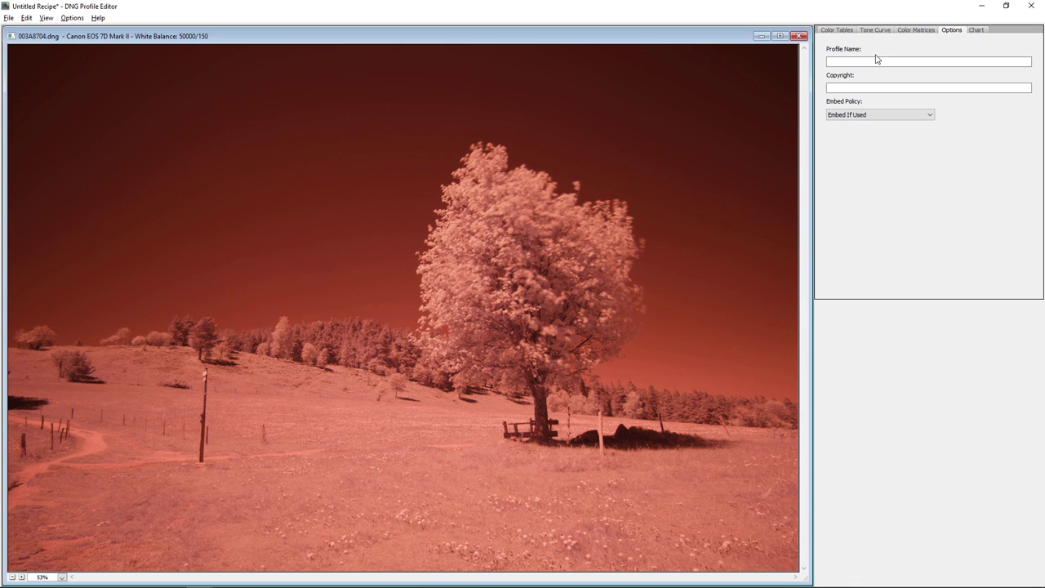
type("Inf")
type("rarouge")
left_click(9, 17)
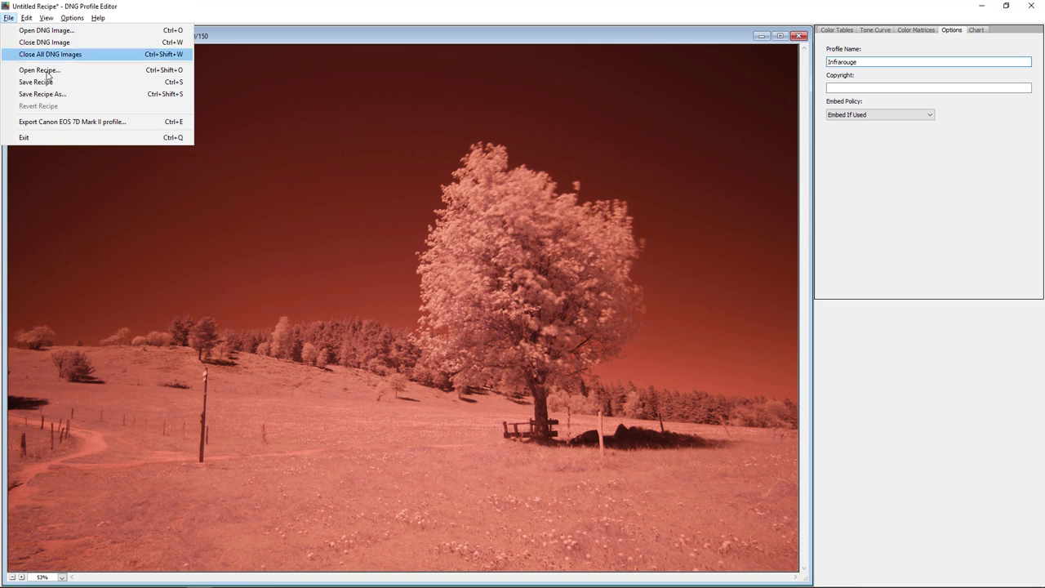
left_click(60, 121)
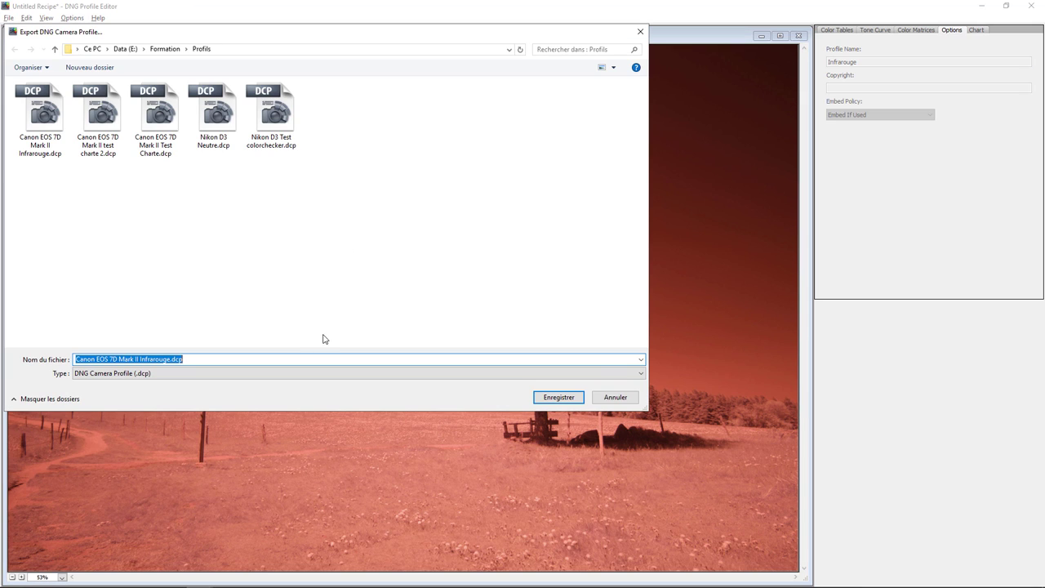
left_click(555, 398)
left_click(554, 304)
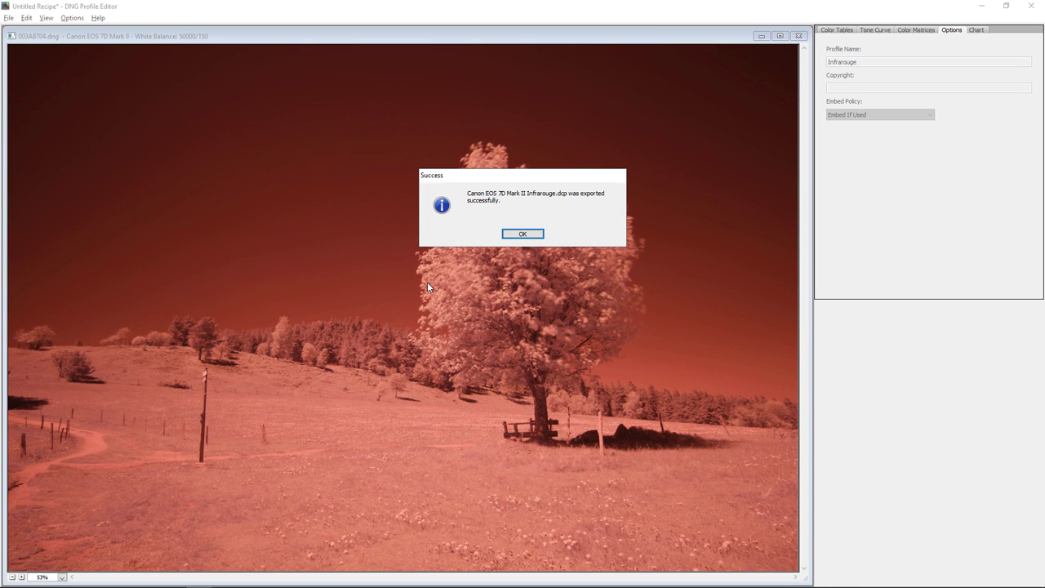
left_click(526, 235)
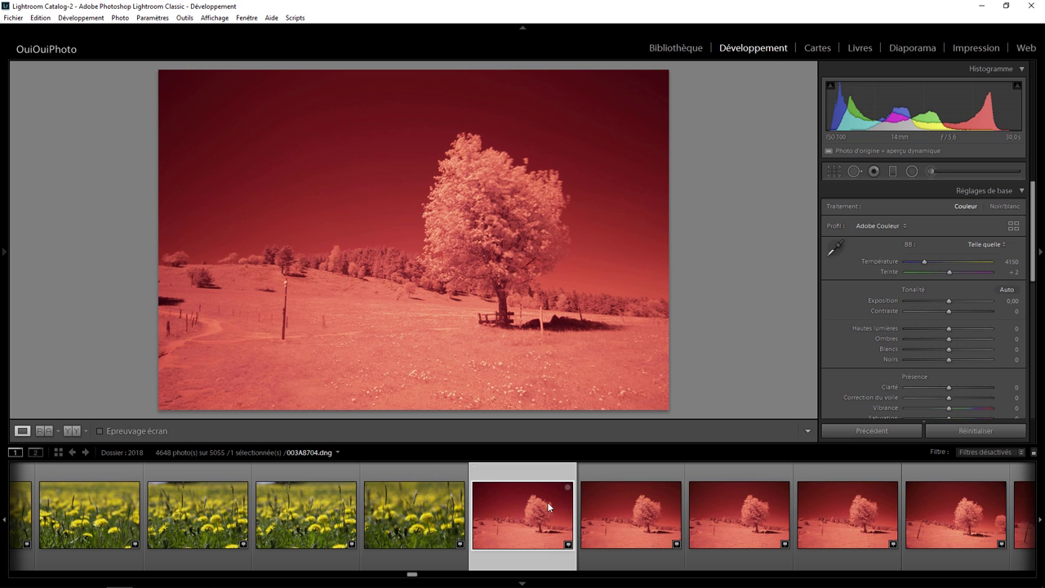
- Import the Infrarouge .dcp file via Importer les profils et les paramètres prédéfinis du module Développement
left_click(13, 18)
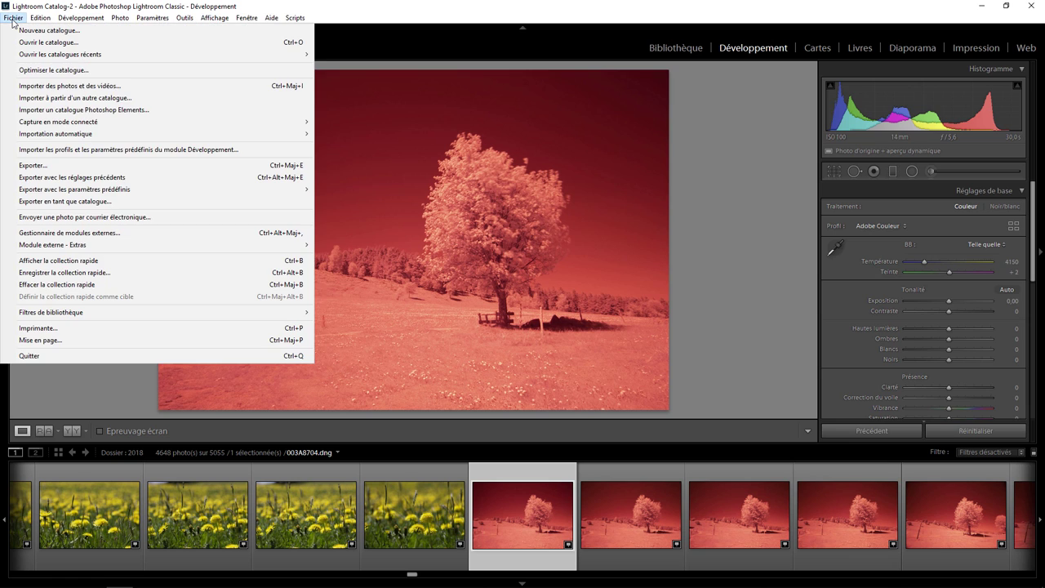
left_click(92, 155)
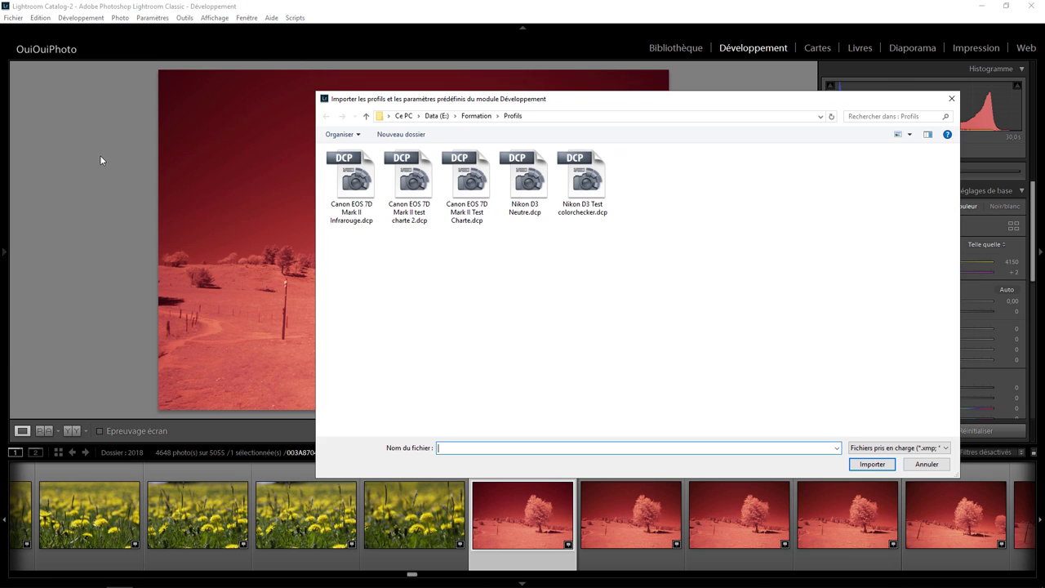
double_click(353, 217)
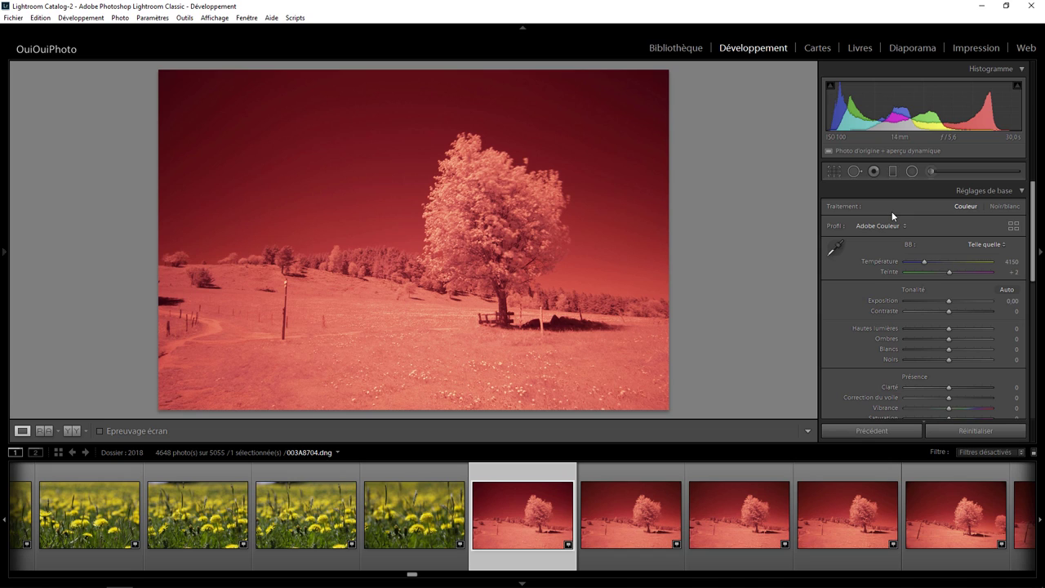
- On the next red tree photo, apply the Infrarouge profile and pick the white balance eyedropper
left_click(588, 511)
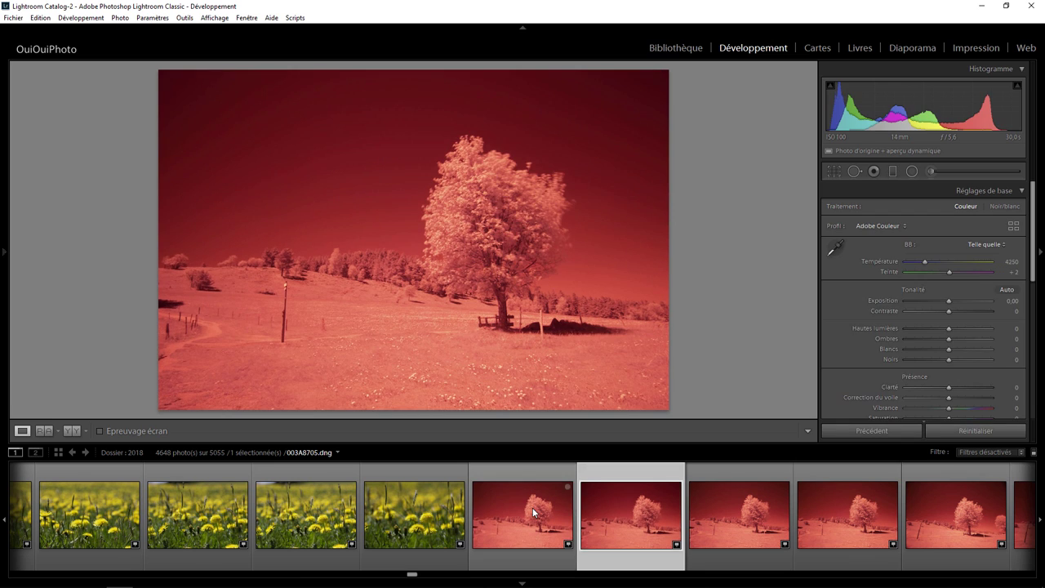
left_click(1013, 225)
left_click_drag(1032, 241, 1032, 341)
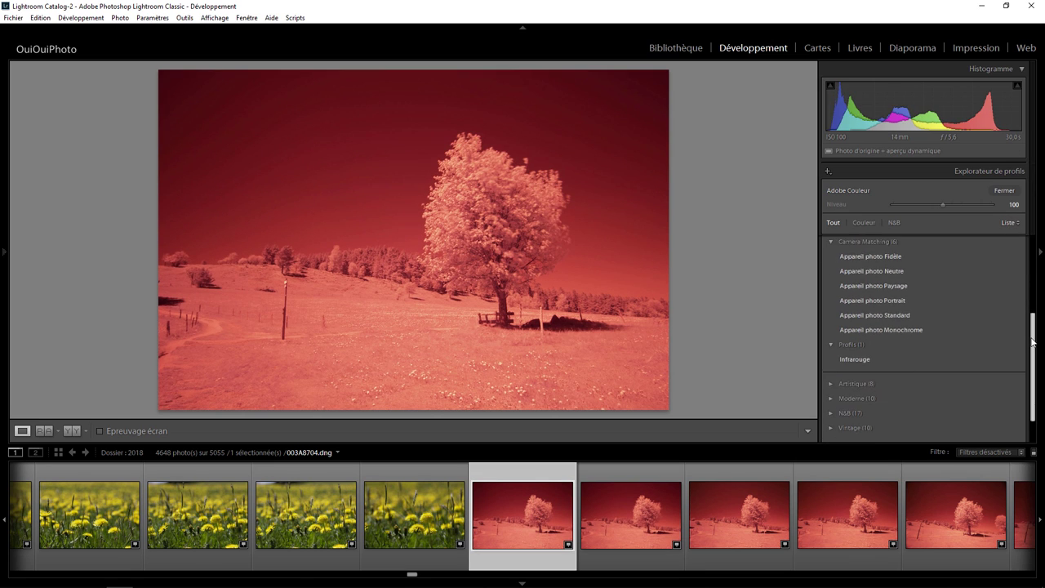
left_click(858, 357)
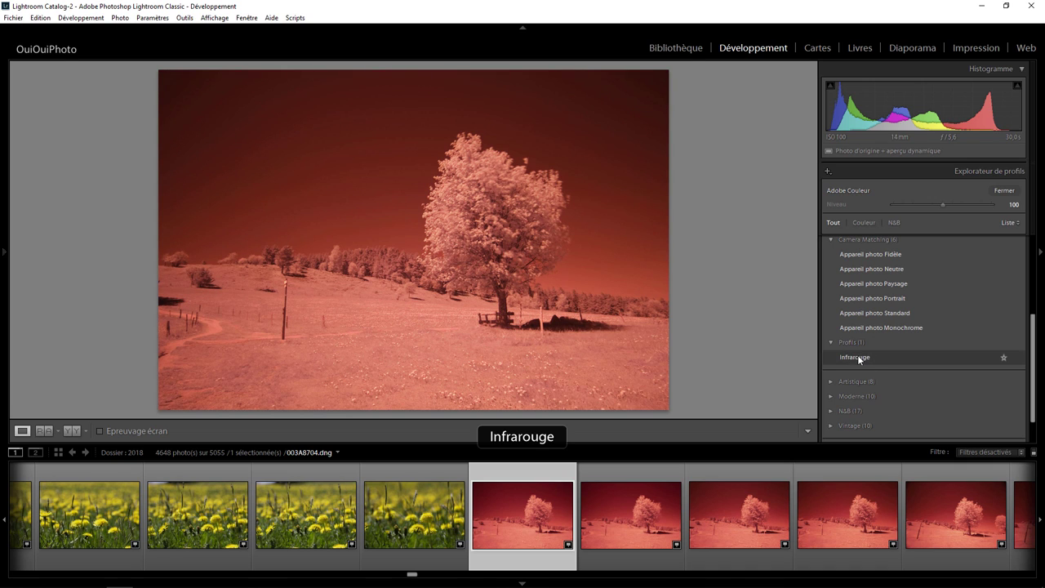
left_click(857, 357)
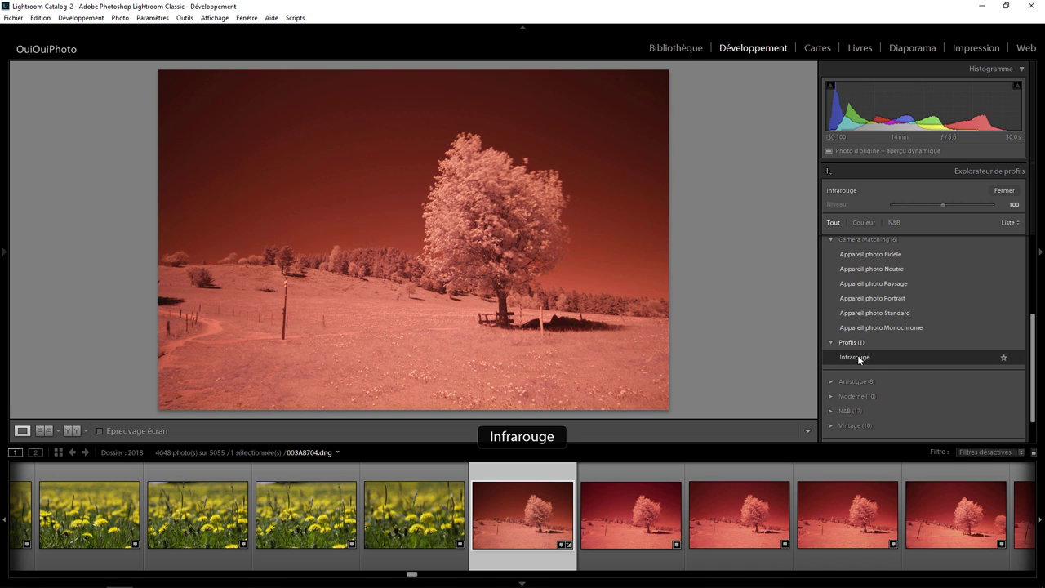
left_click(1003, 191)
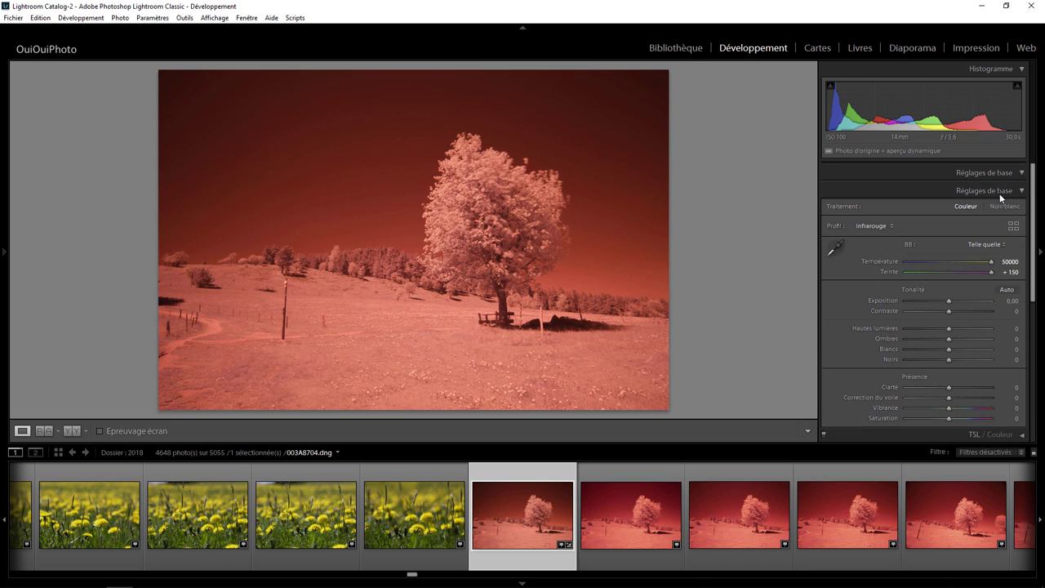
left_click(1010, 263)
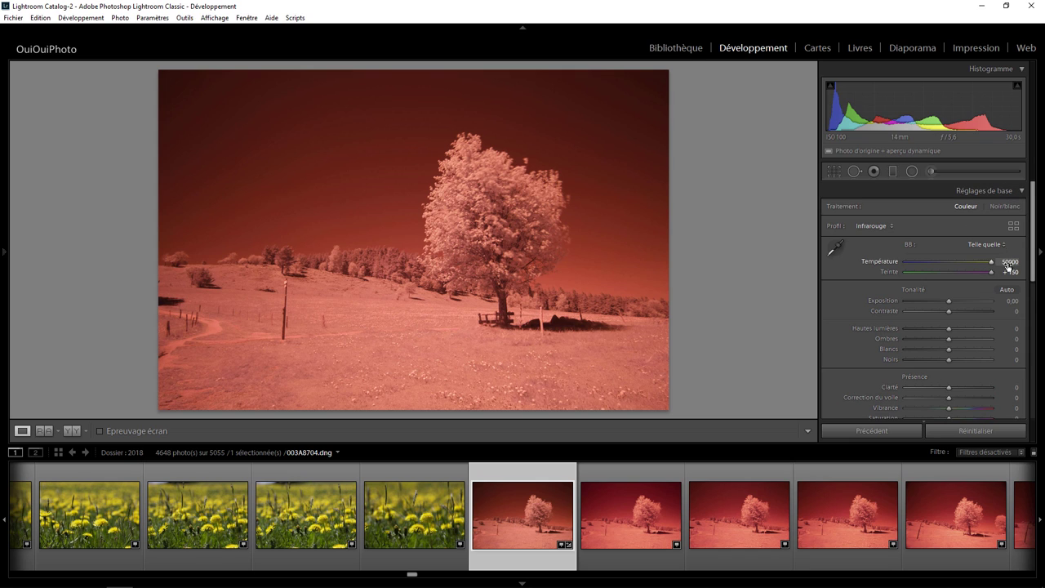
left_click(836, 247)
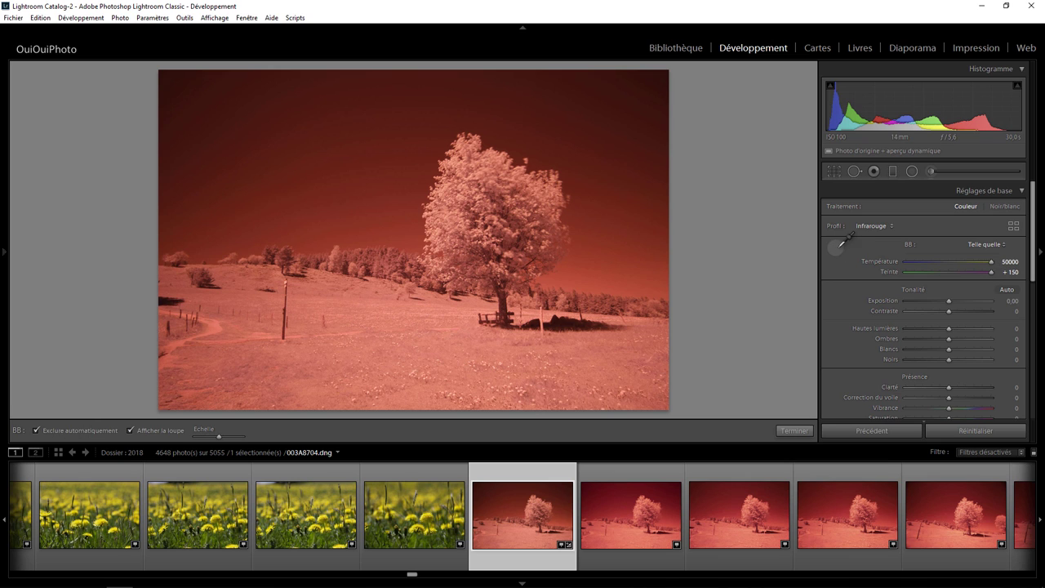
- Sample a neutral point on the tree, setting white balance to Temperature 3550, Tint -23
left_click(455, 218)
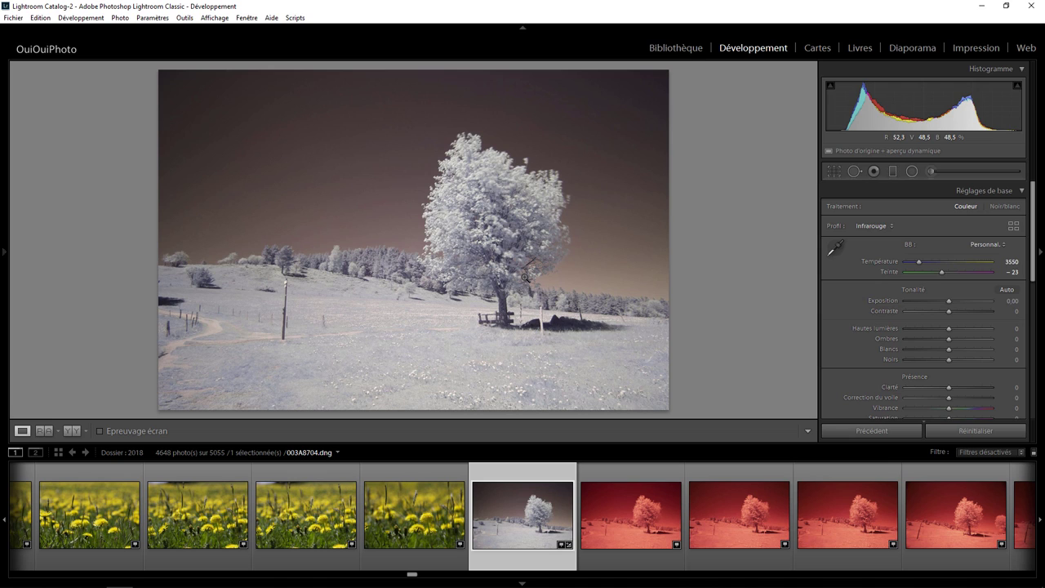
- Open 003A8704.dng from the Profils folder into Camera Raw 11.2
key("alt+Tab")
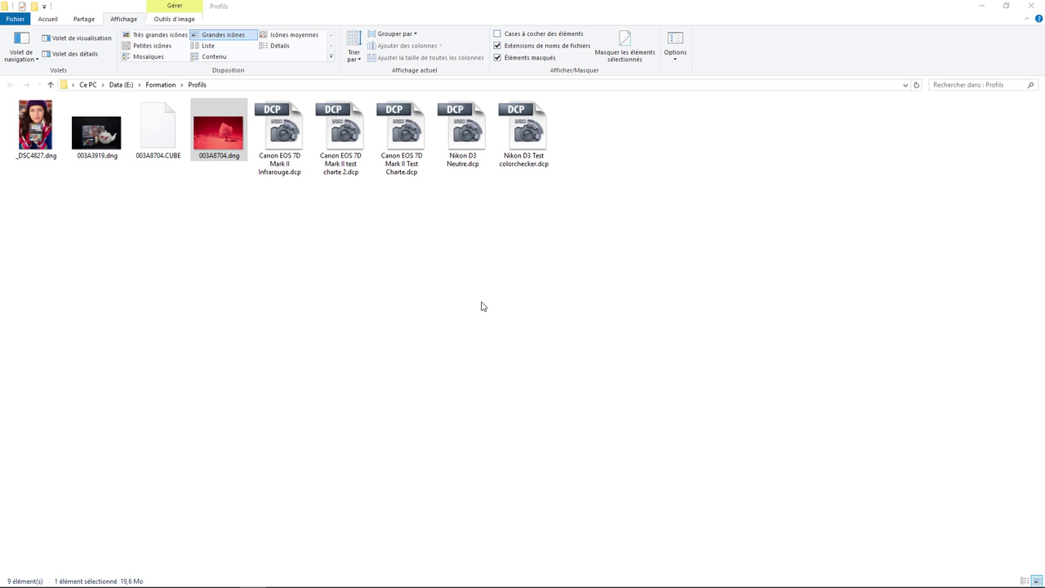
double_click(231, 147)
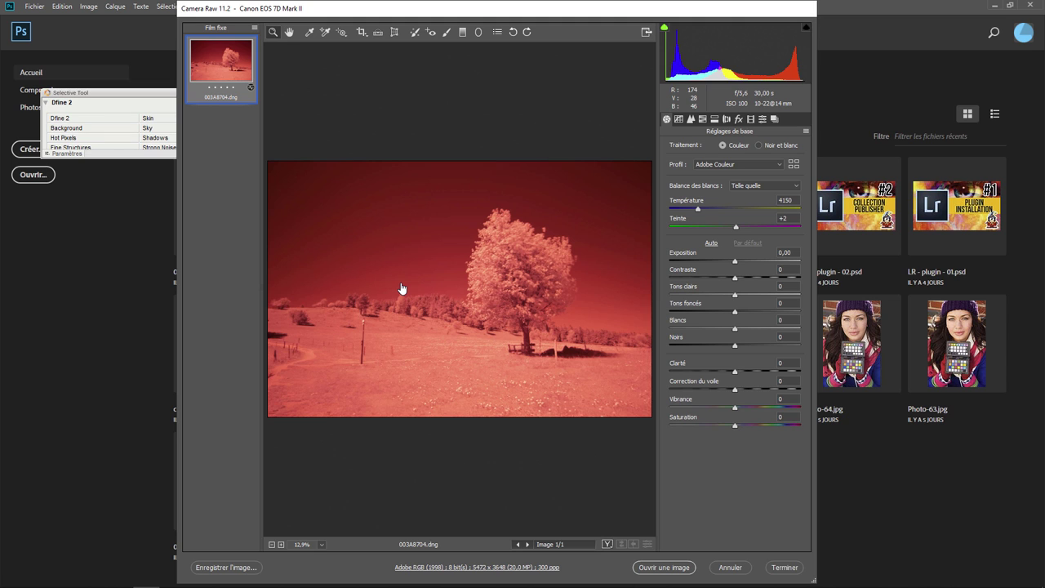
- Apply the Infrarouge profile from the Profils group in Camera Raw
left_click(796, 167)
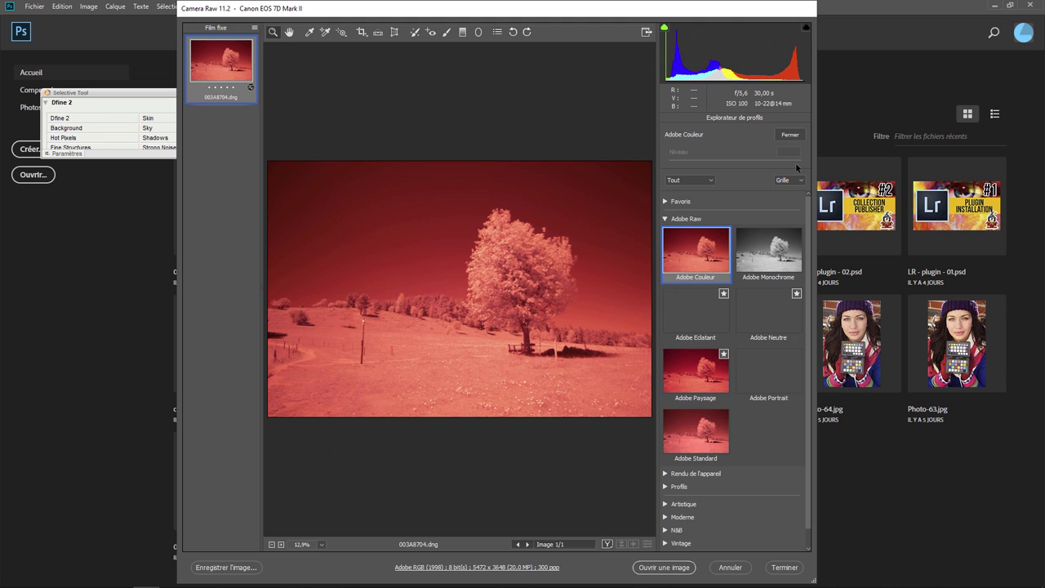
left_click(681, 488)
left_click(705, 528)
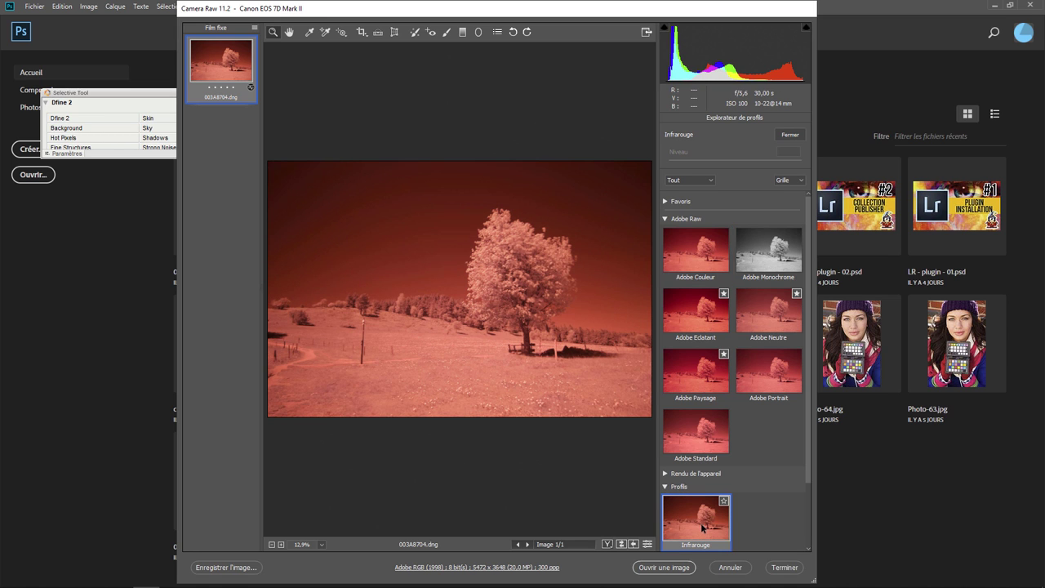
left_click(790, 135)
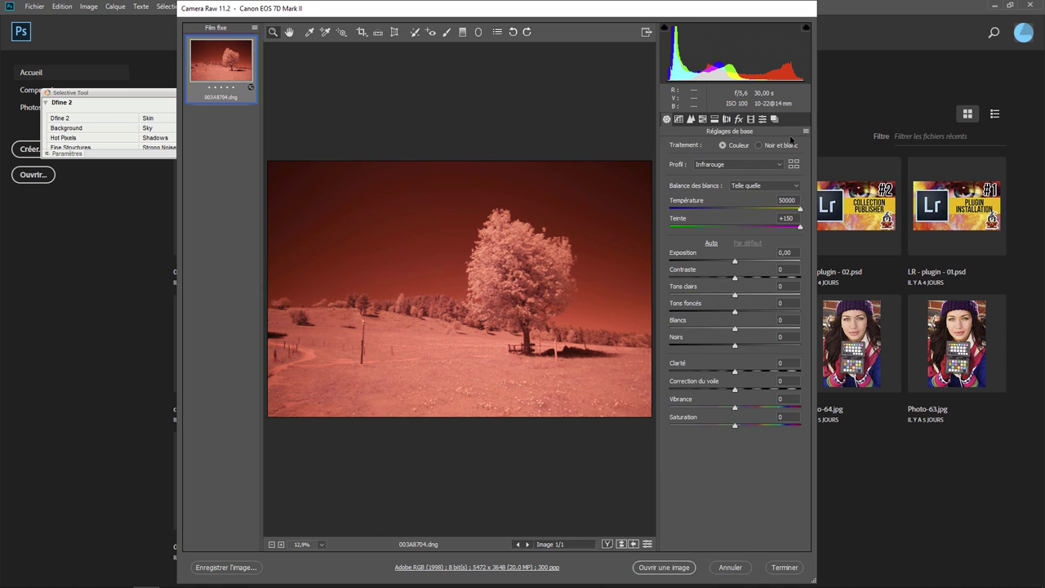
- Neutralise white balance on the tree to 3550 and -23, then open the image in Photoshop
left_click(310, 31)
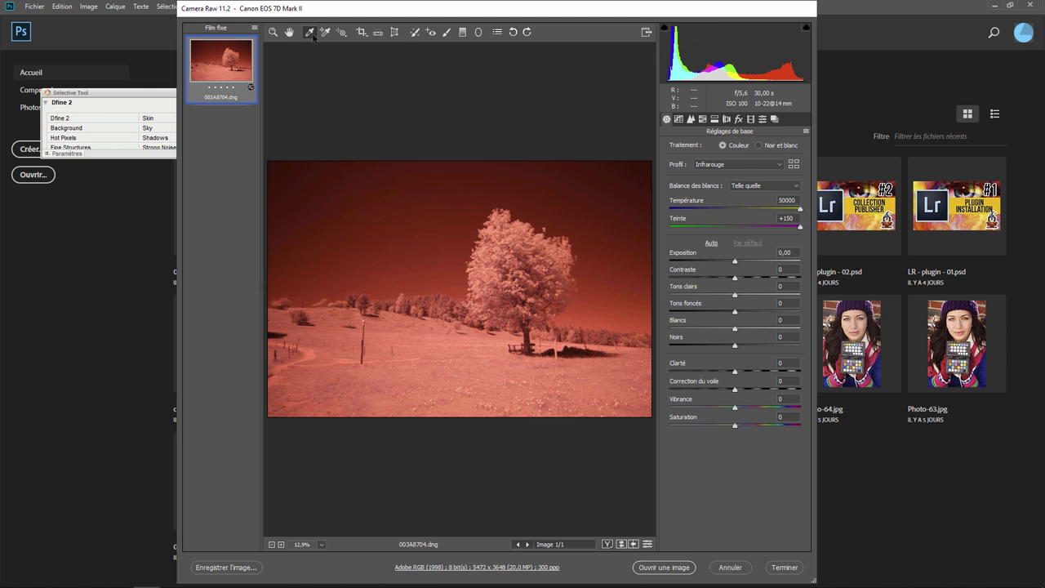
left_click(498, 252)
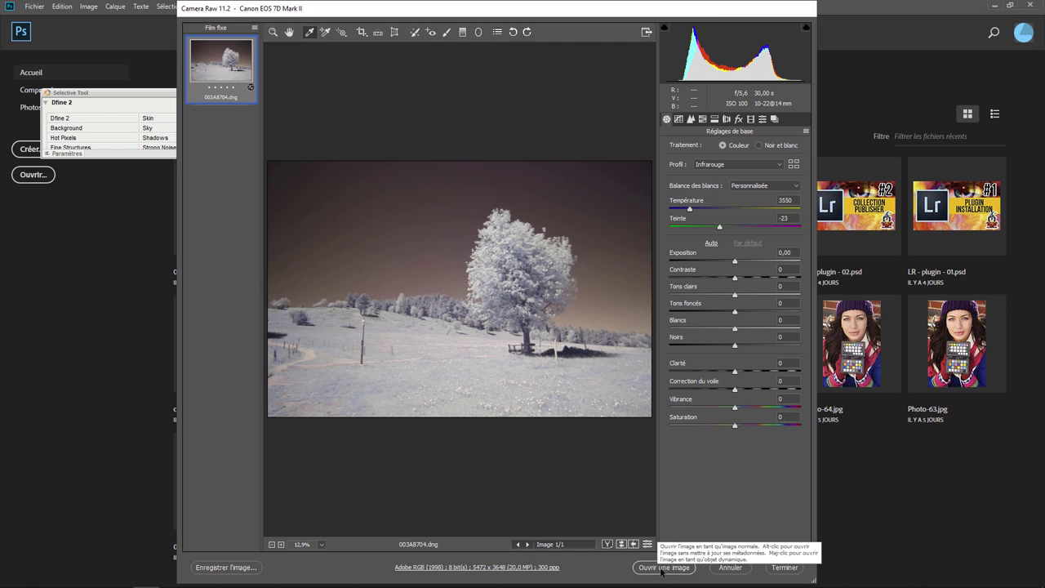
left_click(662, 569)
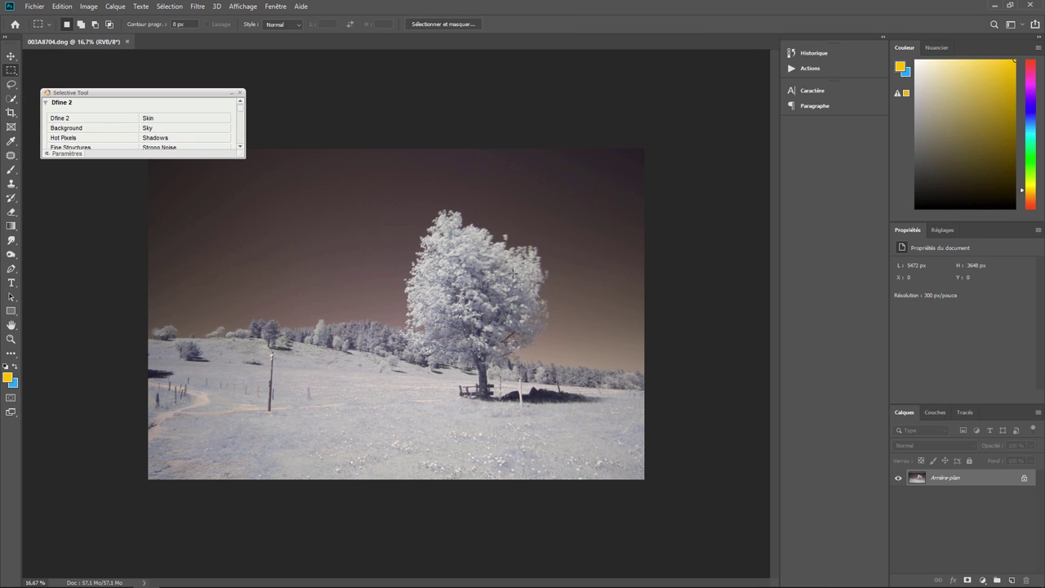
- Add a Channel Mixer layer with Red output set to Rouge 0, Bleu 100
left_click(942, 230)
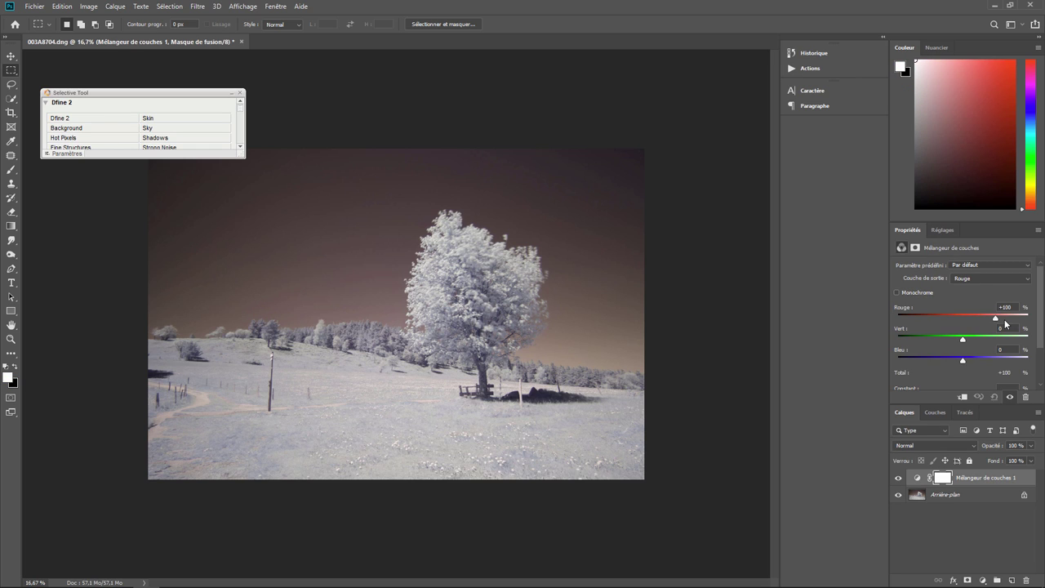
left_click(1005, 308)
type("0")
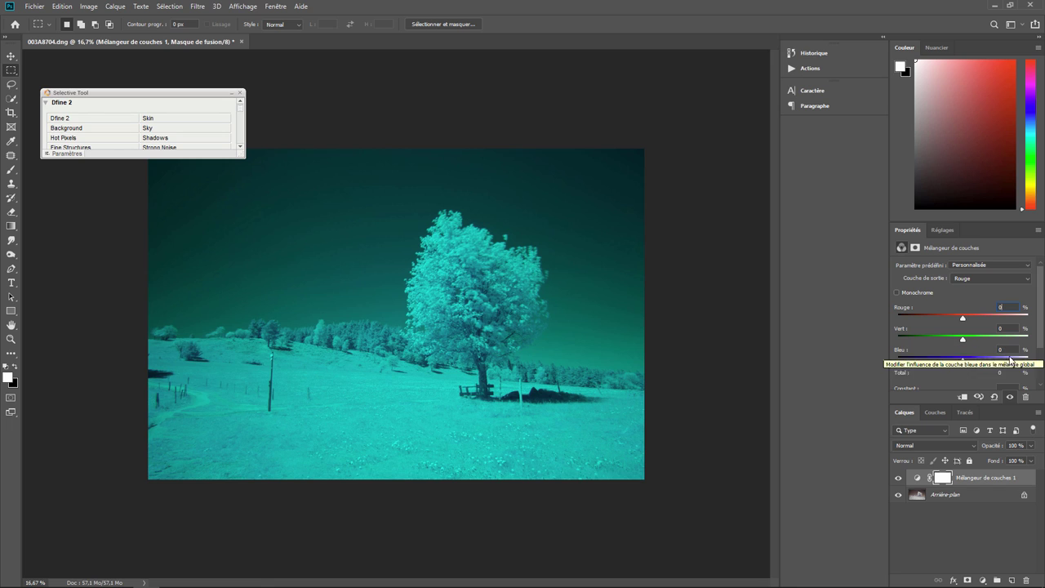
left_click(1000, 350)
type("100")
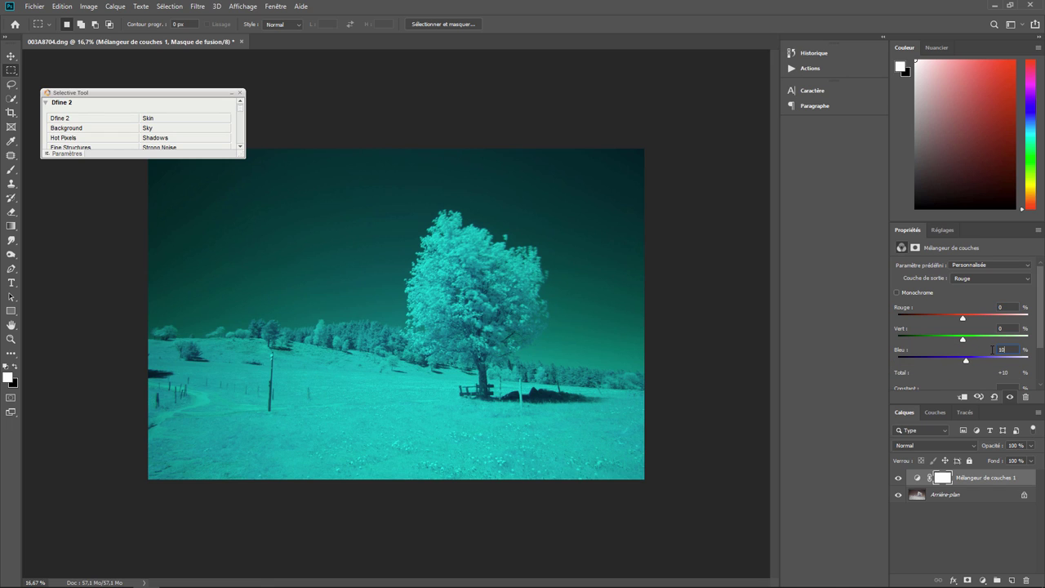
- Set the Channel Mixer's Blue output to Rouge 100, Bleu 0
left_click(988, 278)
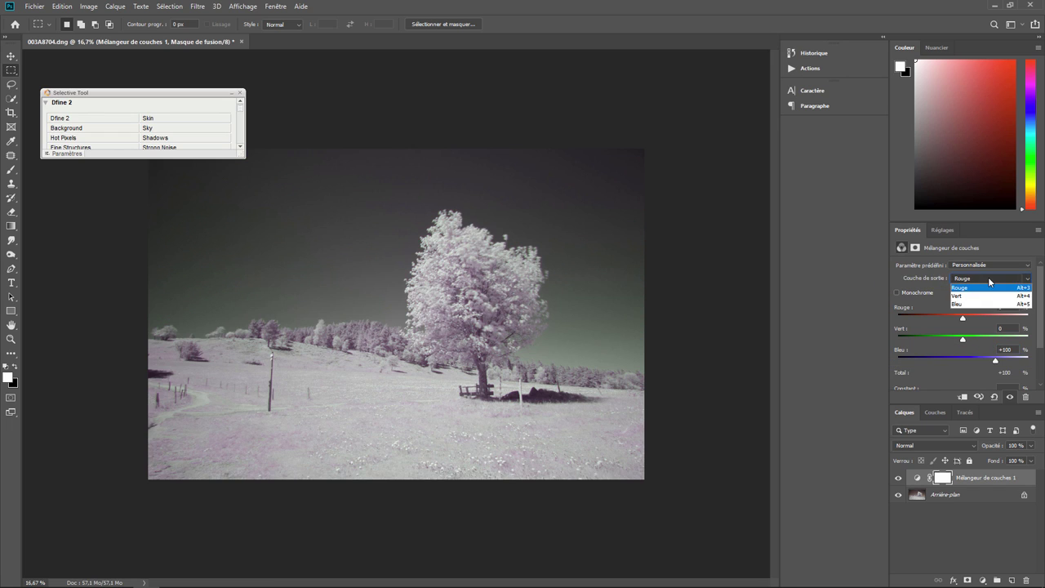
left_click(979, 304)
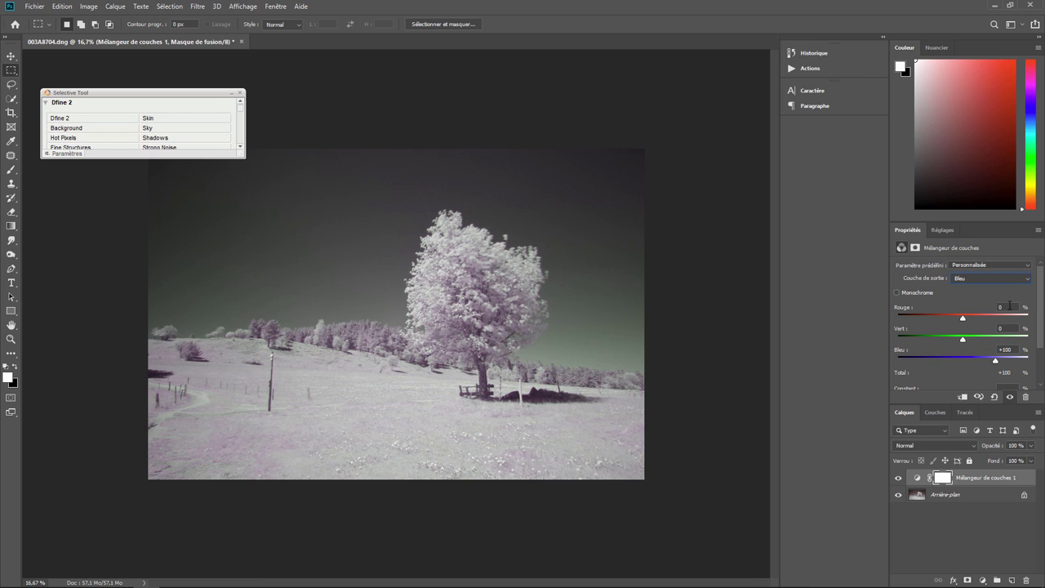
left_click(1009, 307)
type("100")
key("Return")
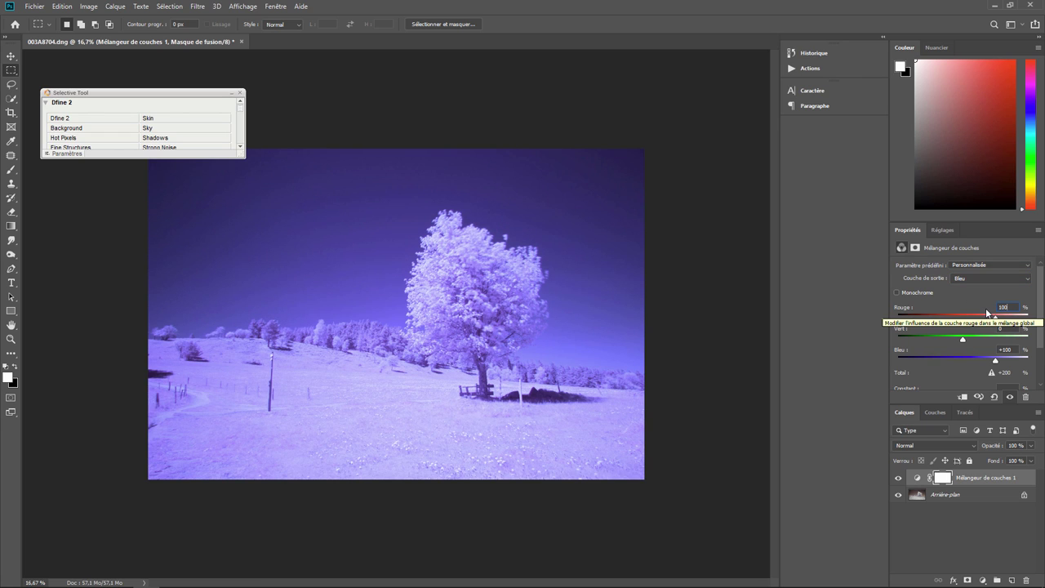
left_click(1001, 351)
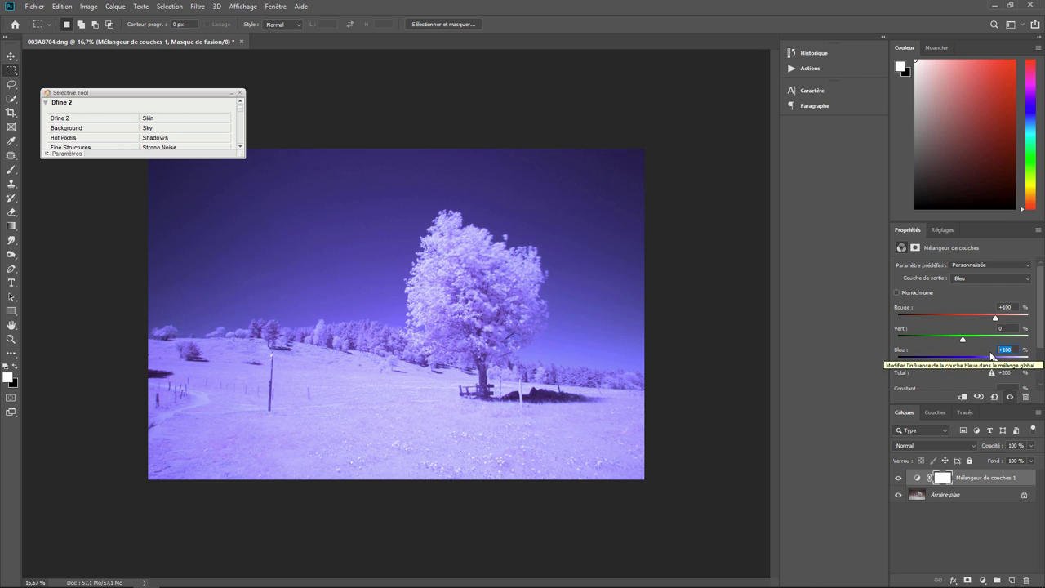
type("0")
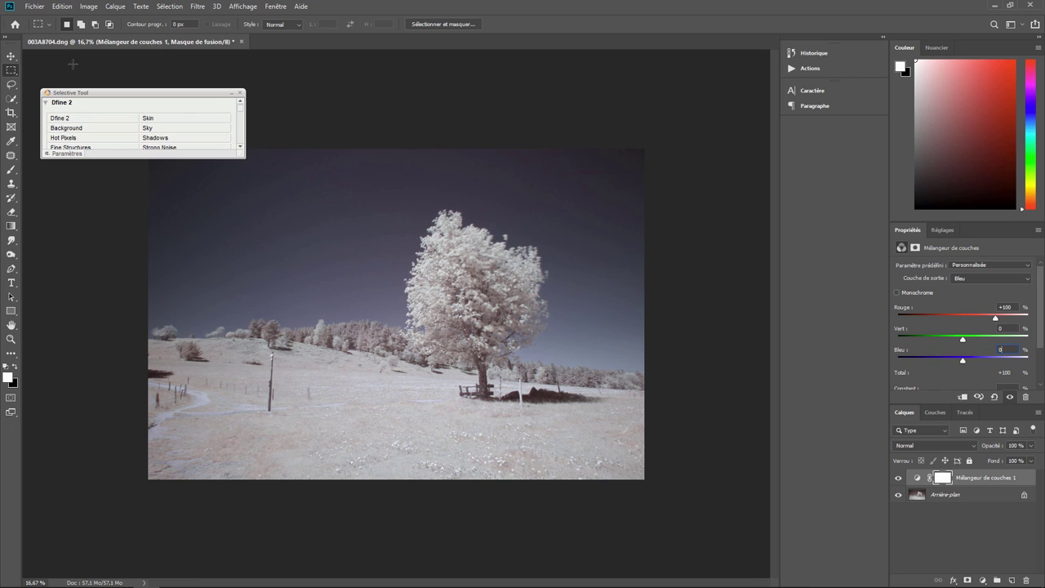
left_click(35, 7)
mouse_move(49, 155)
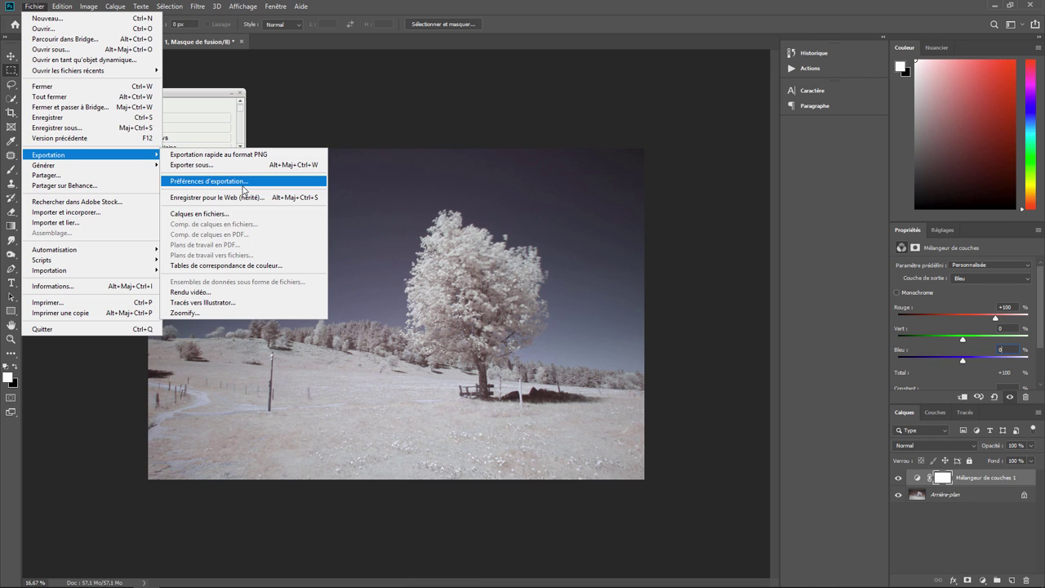
- Export a colour lookup table with the description 'Infrarouge'
left_click(252, 269)
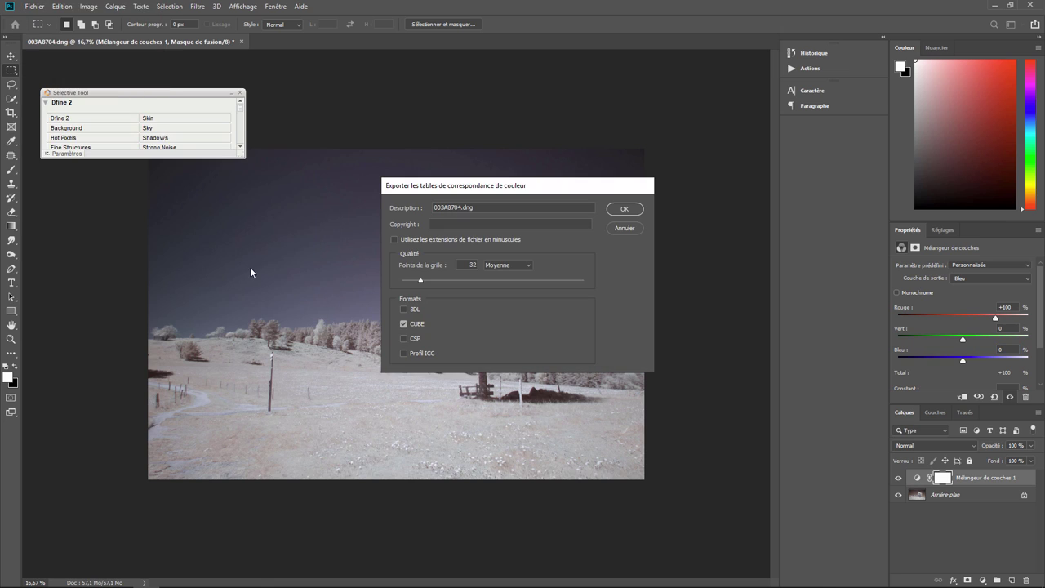
left_click(478, 209)
left_click_drag(482, 207, 424, 209)
type("I")
type("nfrarou")
type("ge")
left_click(628, 209)
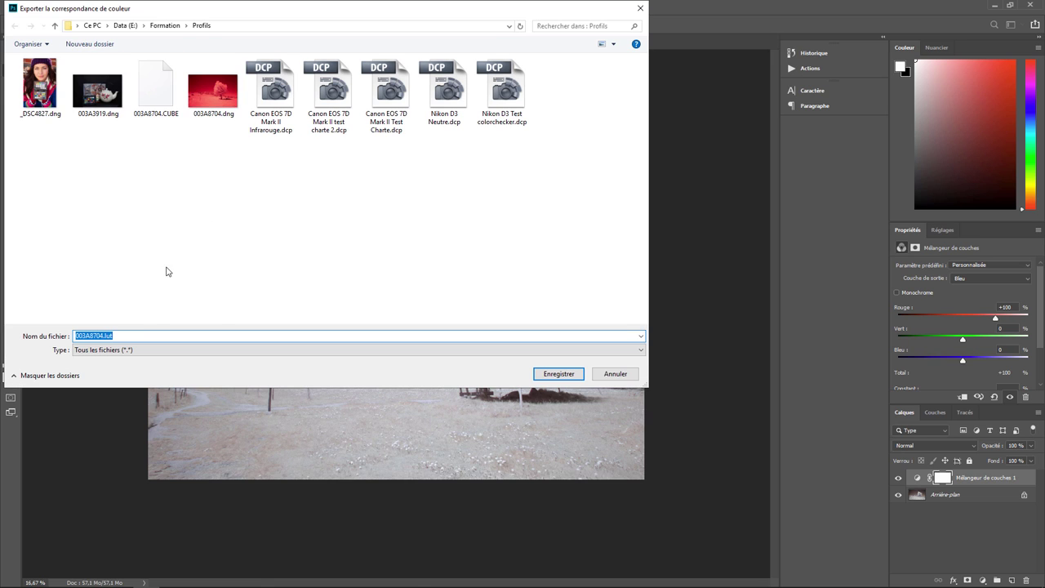
- Save the lookup table as infrarouge.lut in the Profils folder
left_click(103, 335)
left_click_drag(104, 336, 73, 336)
type("infr")
type("arouge")
left_click(558, 374)
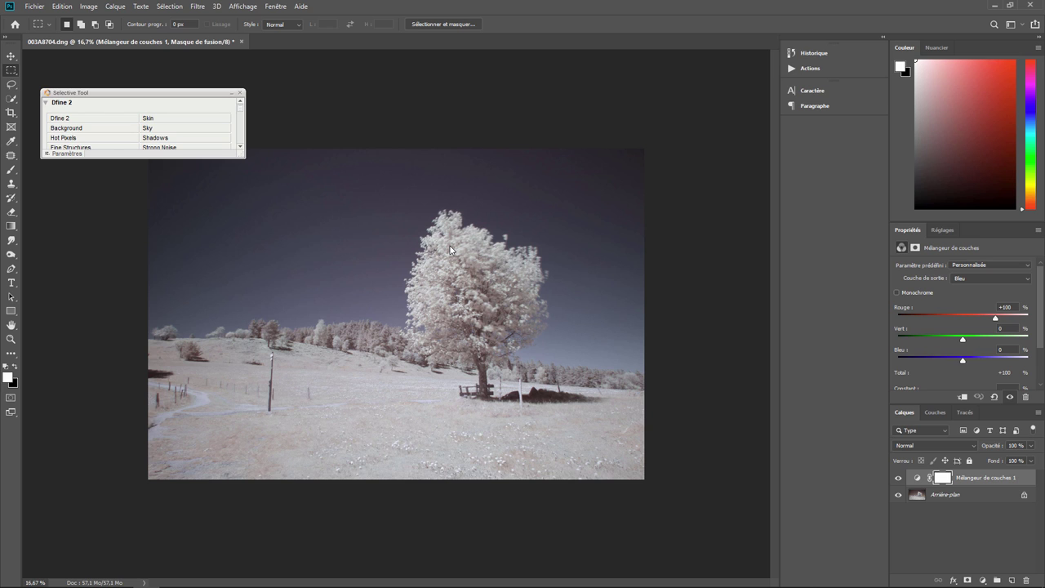
- Close the edited photo without saving and reopen 003A8704.dng in Camera Raw
left_click(241, 41)
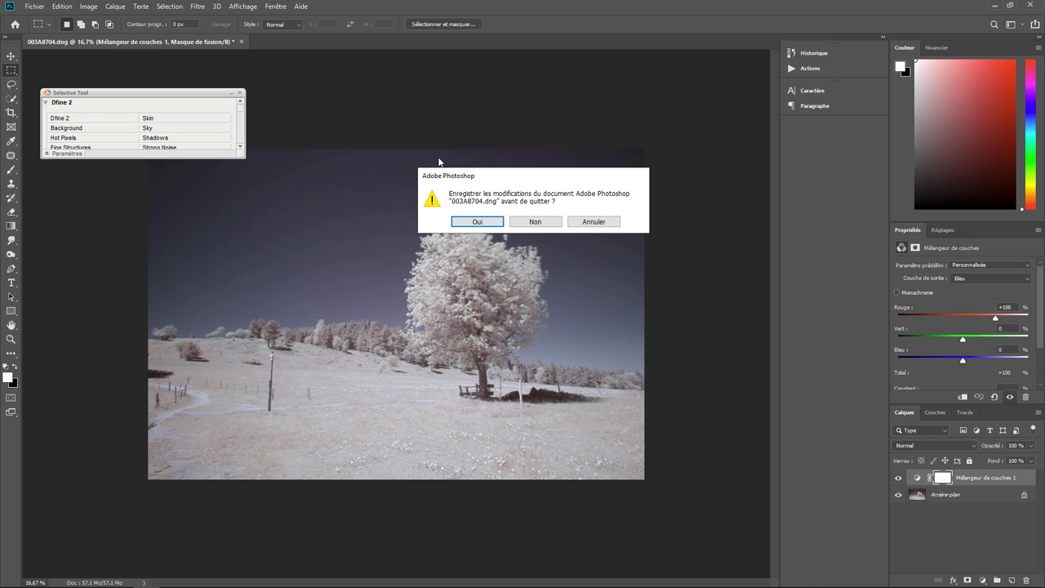
left_click(541, 223)
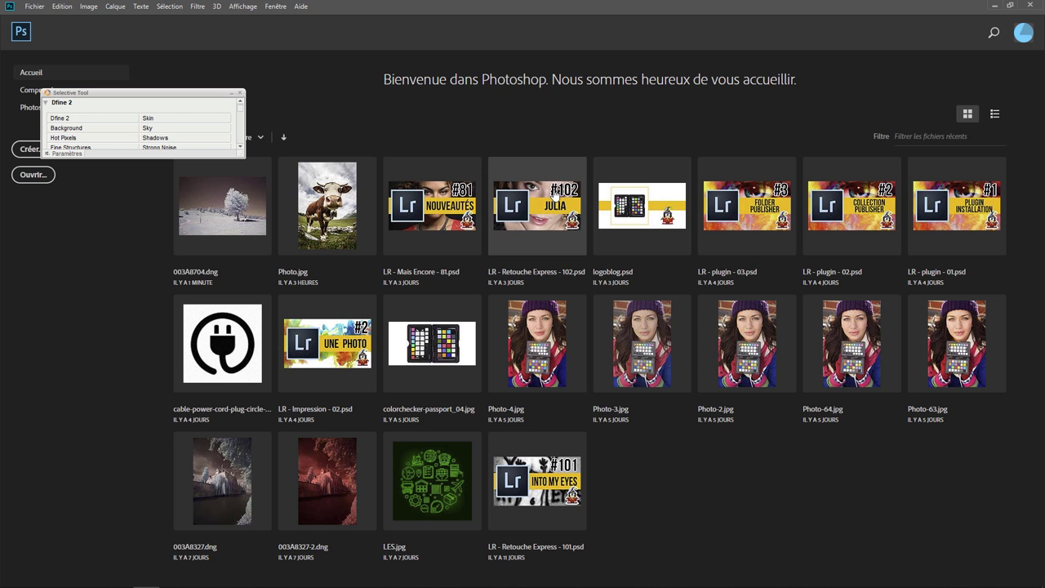
key("alt+Tab")
double_click(224, 143)
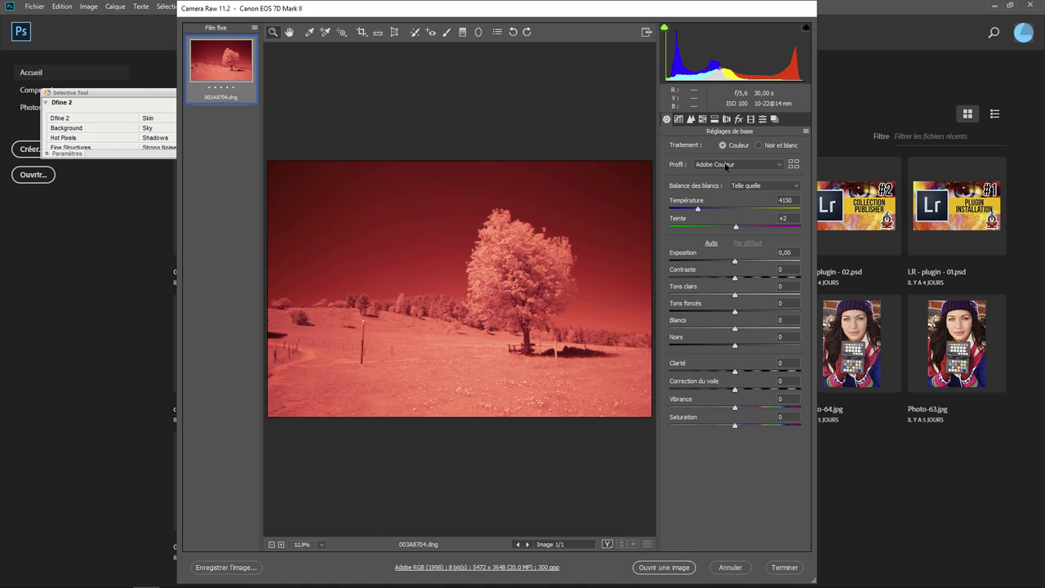
- Apply the custom Infrarouge profile from the profile browser
left_click(793, 164)
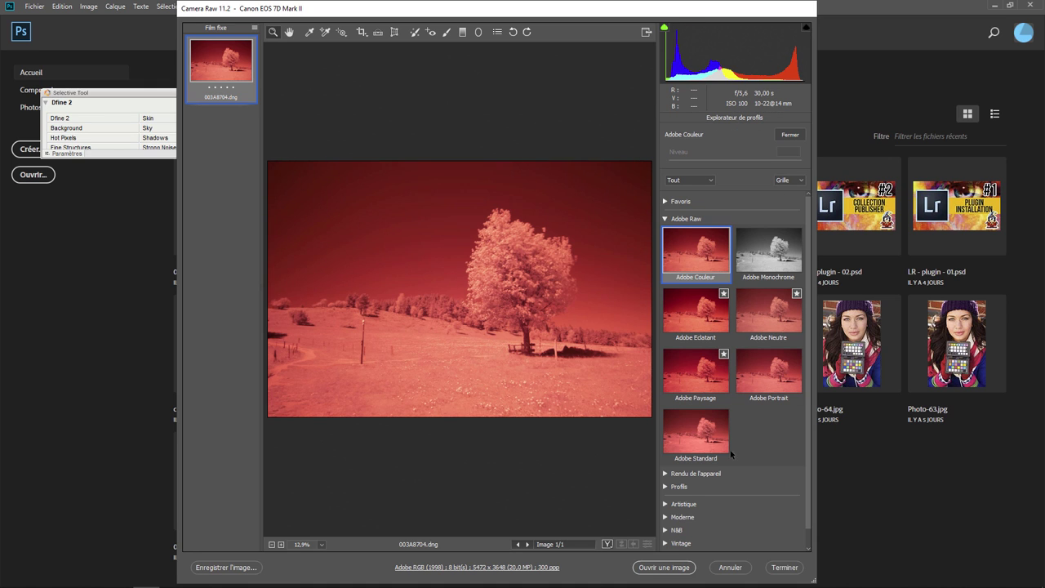
left_click(666, 488)
left_click(682, 523)
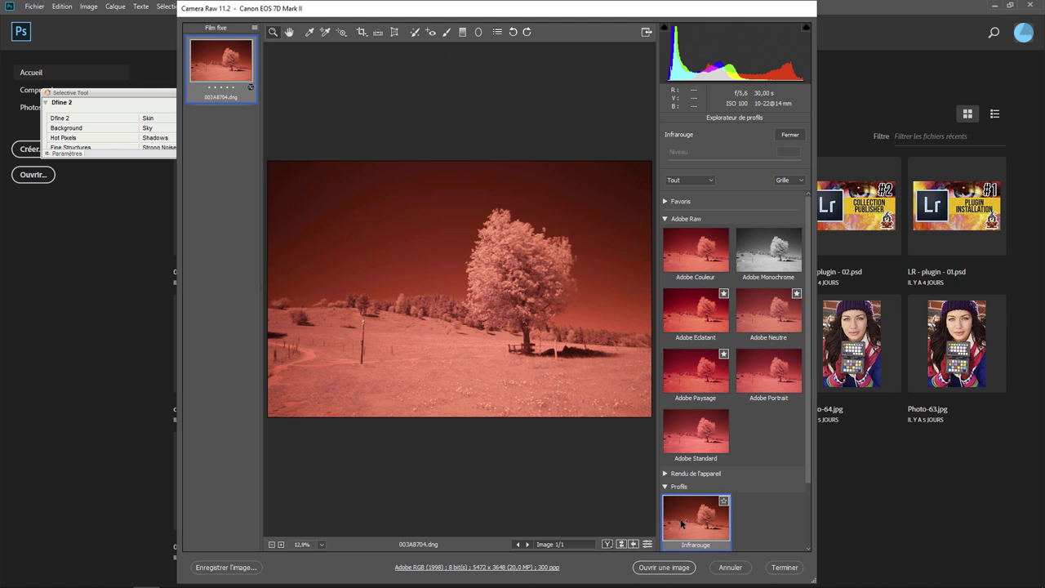
left_click(790, 134)
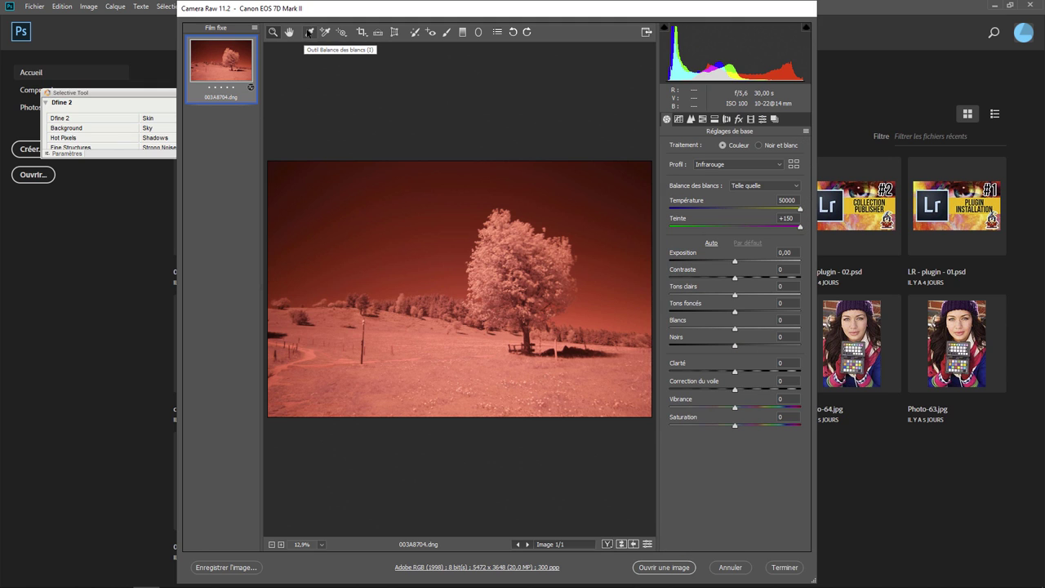
- Neutralise white balance on the tree and raise contrast, clarity, whites and highlights
left_click(309, 32)
left_click(493, 269)
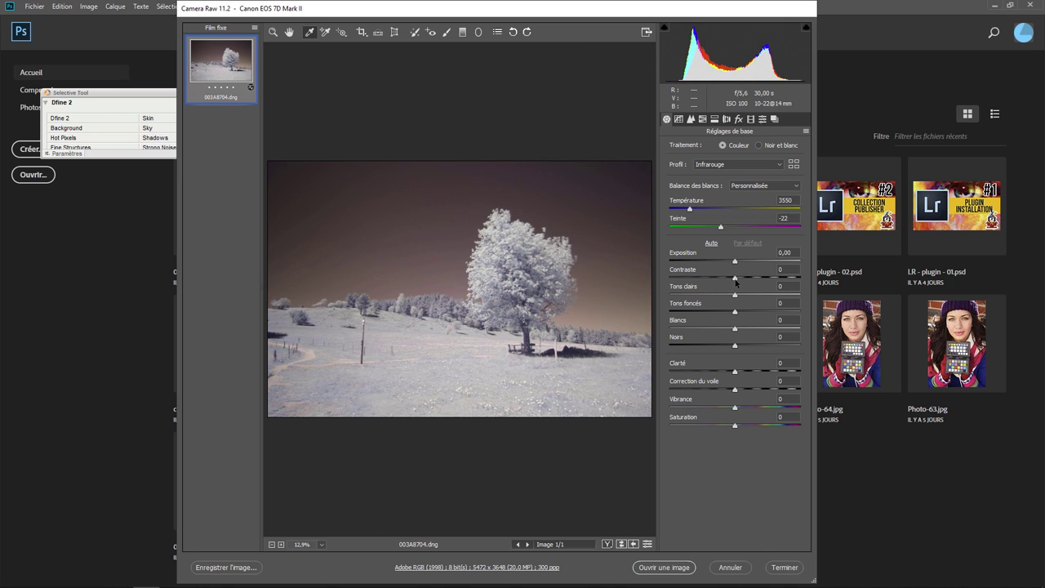
left_click_drag(735, 278, 751, 279)
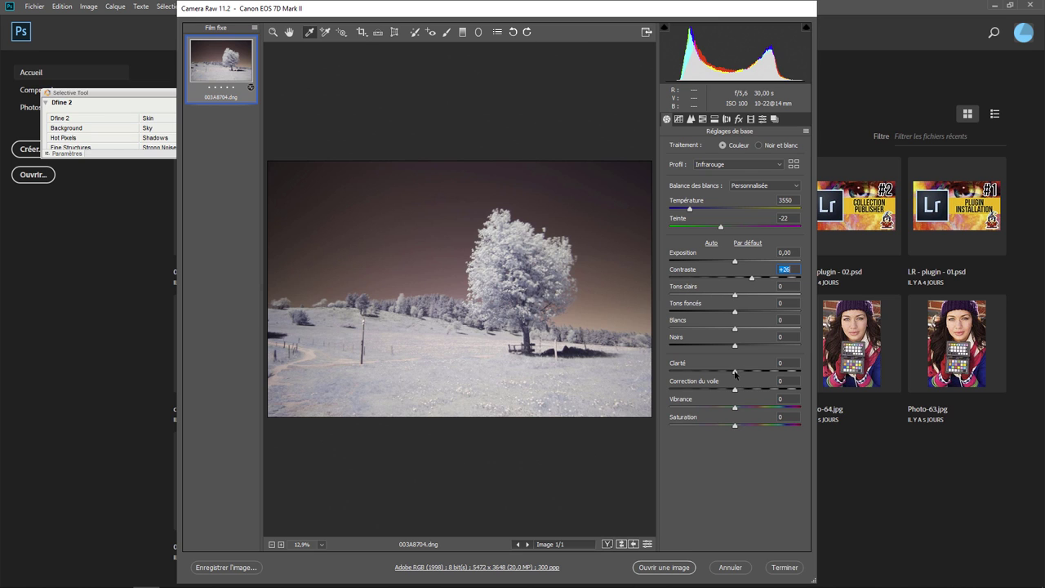
left_click_drag(735, 372, 767, 373)
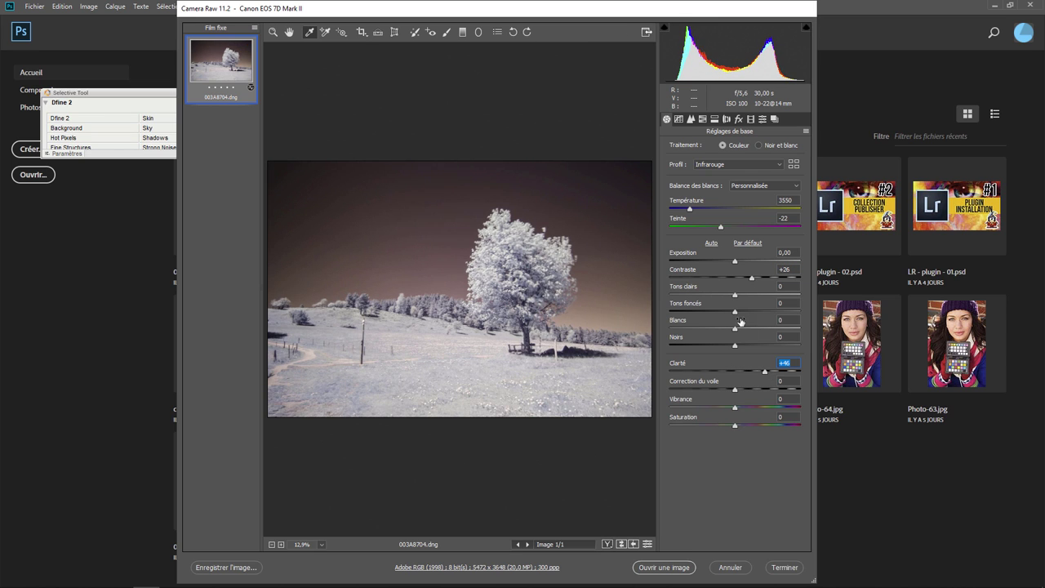
left_click_drag(735, 328, 753, 336)
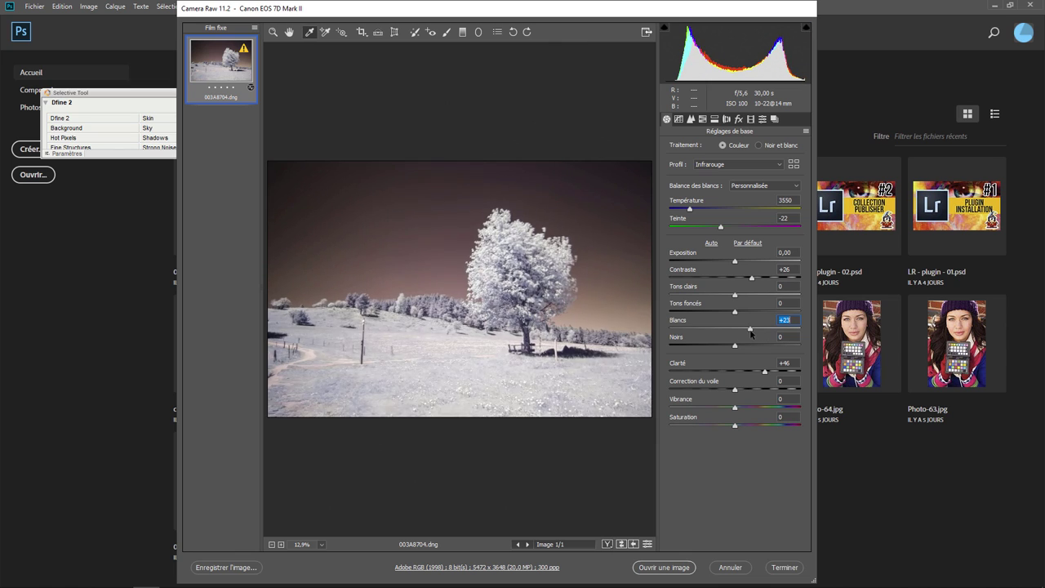
left_click_drag(736, 295, 752, 302)
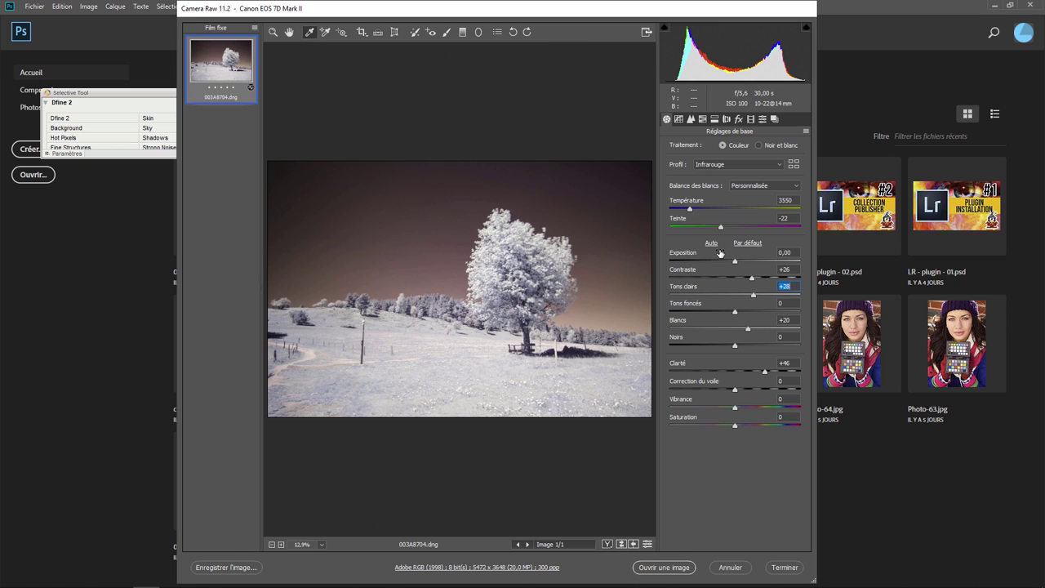
- From the Paramètres prédéfinis panel, open the Nouveau profil dialog instead of a new preset
left_click(763, 119)
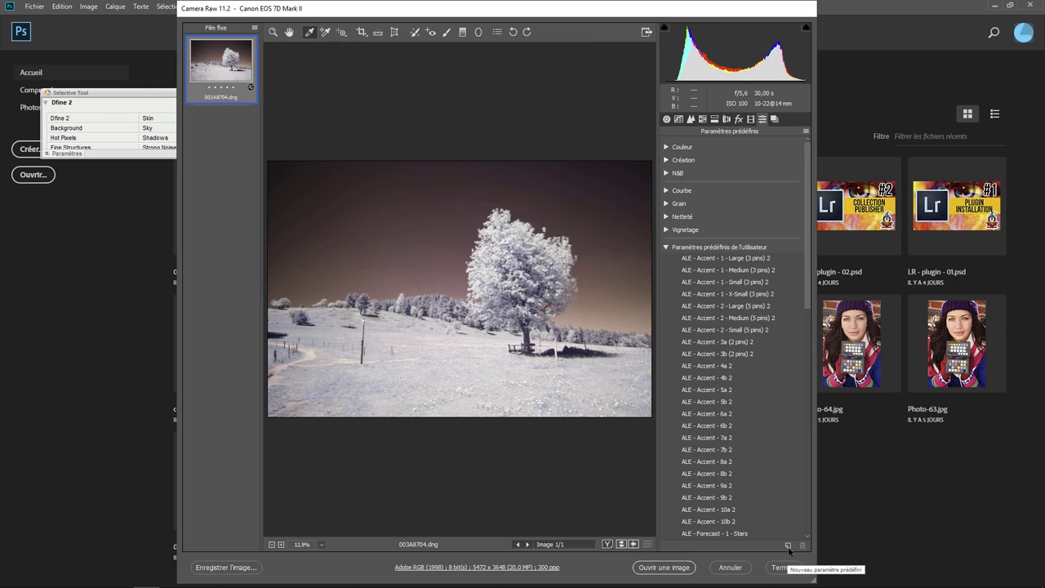
key("shift")
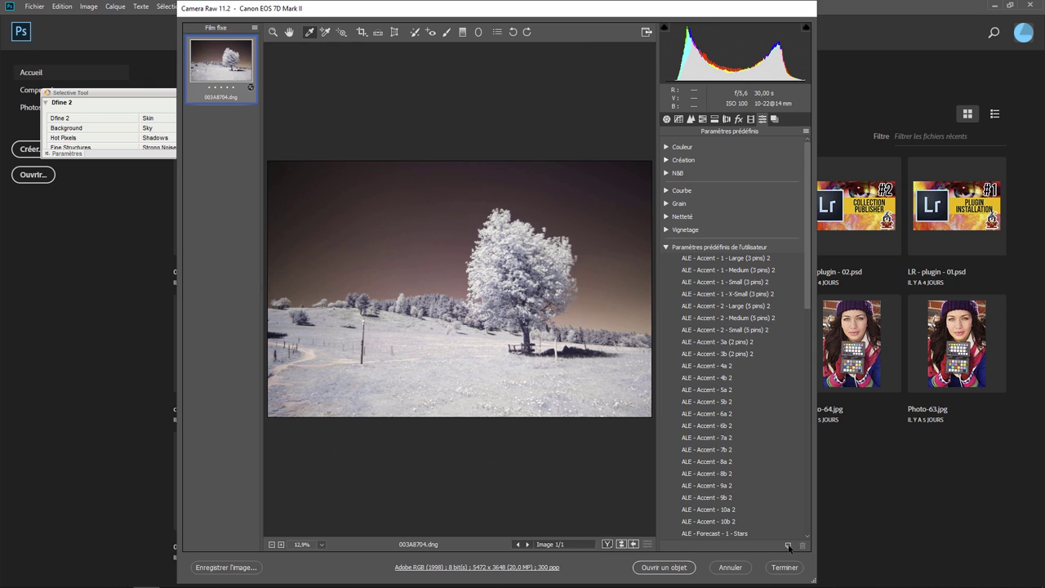
left_click(788, 545)
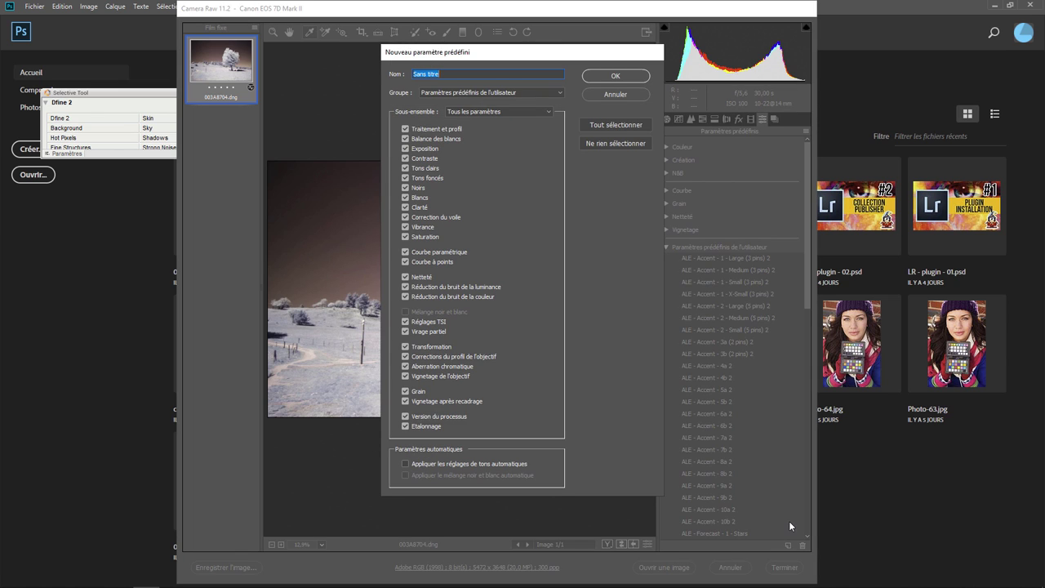
left_click(630, 94)
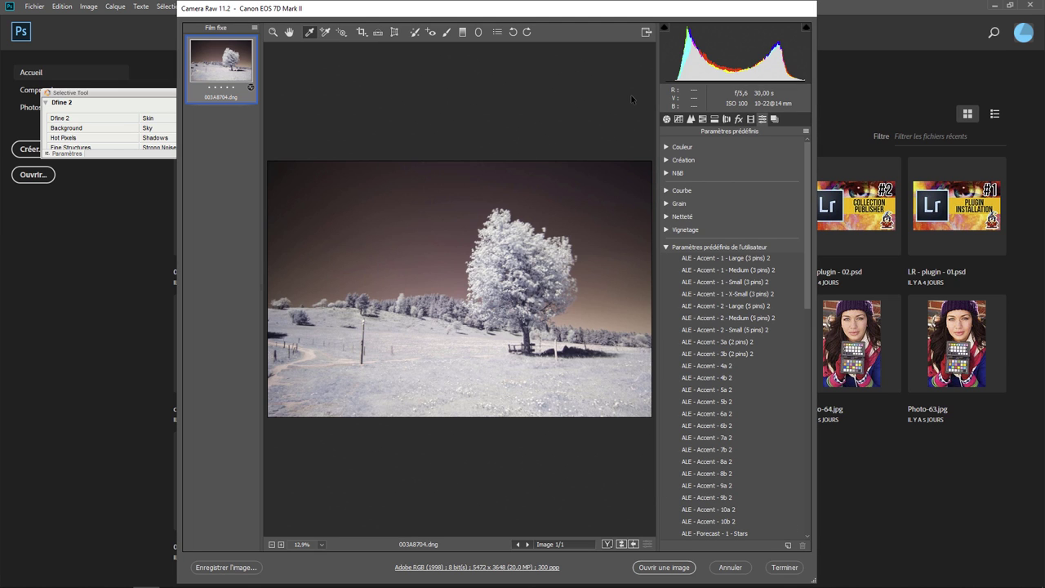
key("alt")
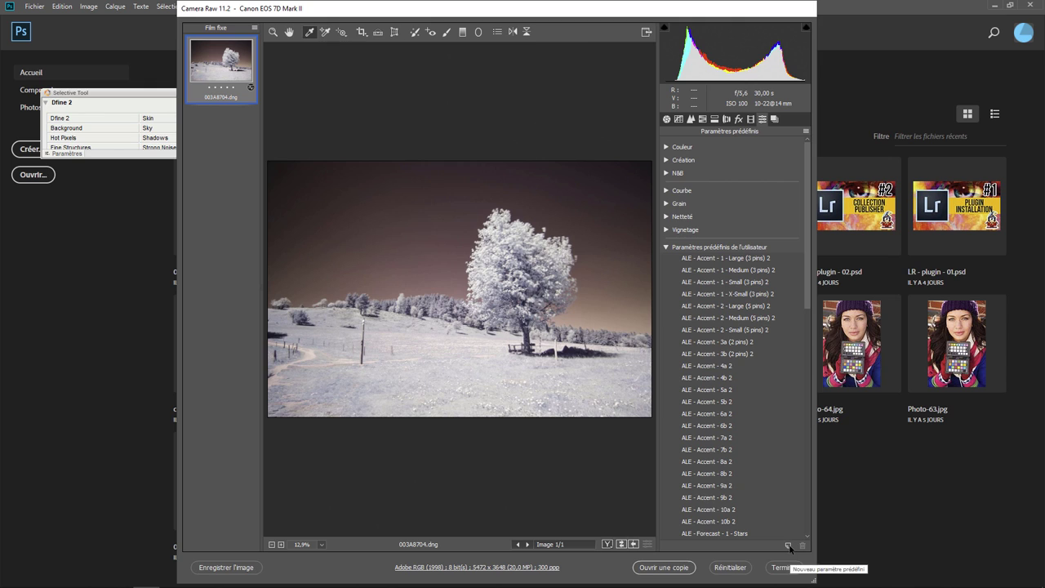
left_click(788, 546, "alt")
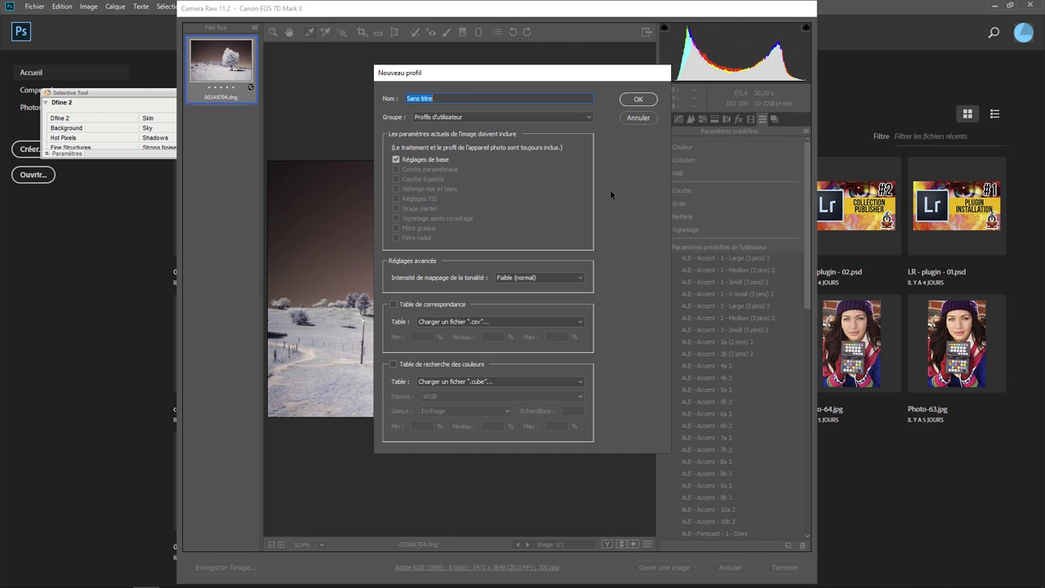
- Name the profile Infrarouge, keep Réglages de base, and load infrarouge.CUBE as its lookup table
left_click(396, 159)
left_click(396, 159)
left_click_drag(446, 98, 408, 99)
type("Infrar")
type("ouge")
left_click(395, 367)
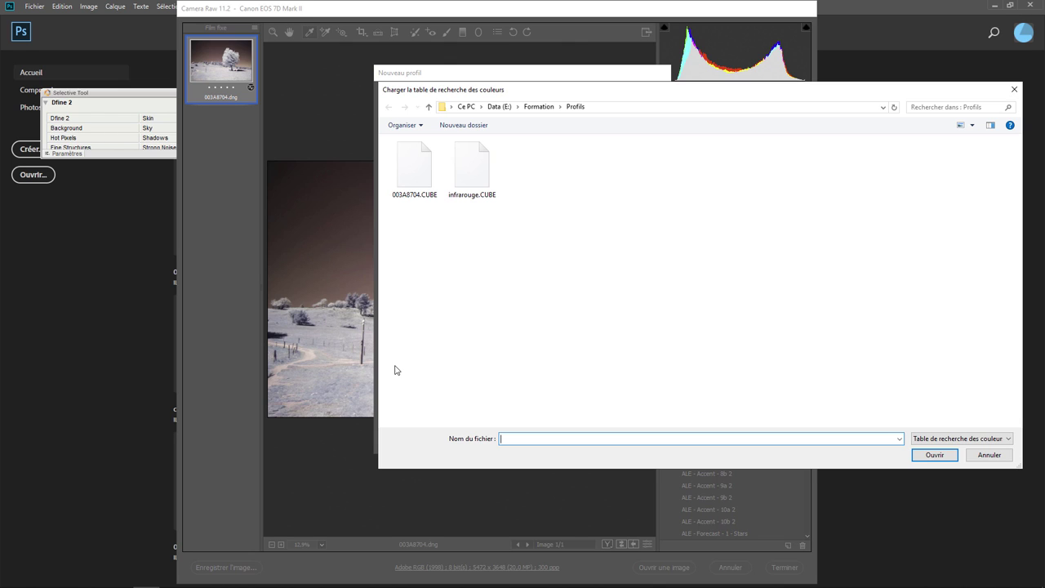
left_click(499, 196)
double_click(486, 189)
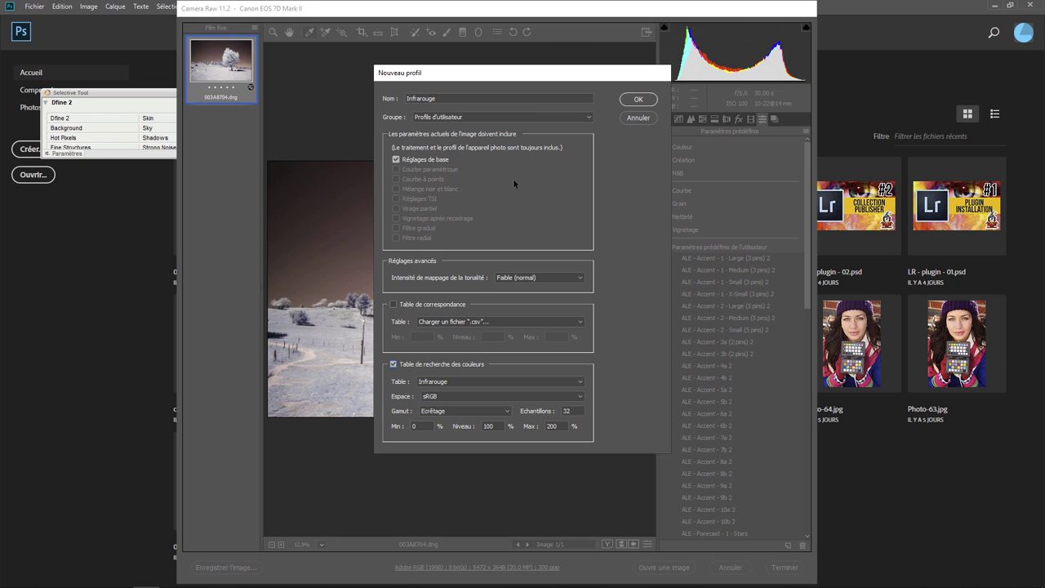
- Save the Infrarouge profile, then apply it from Lightroom's Profils d'utilisateur to the tree photo
left_click(638, 98)
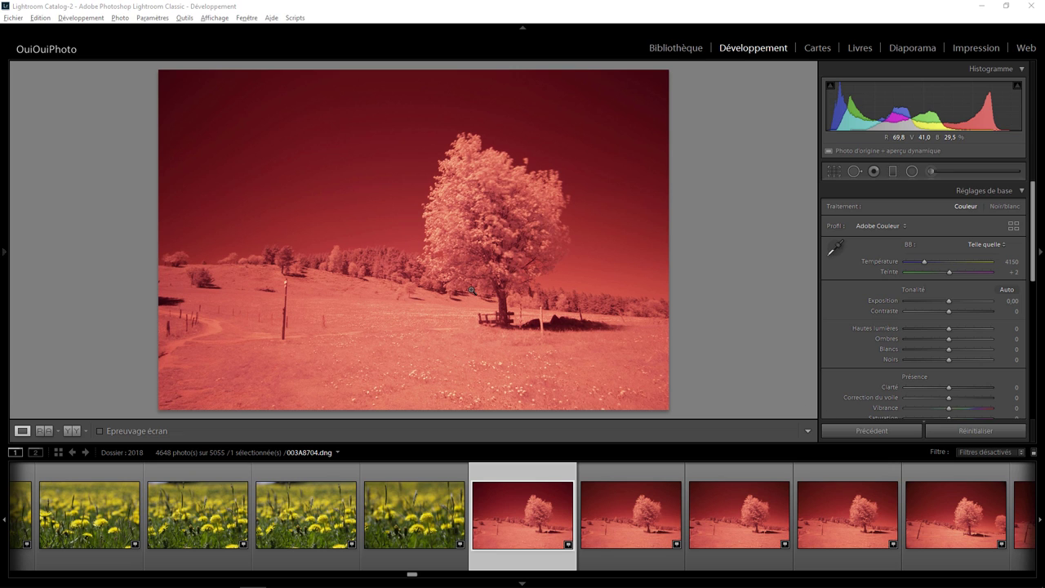
left_click(1013, 226)
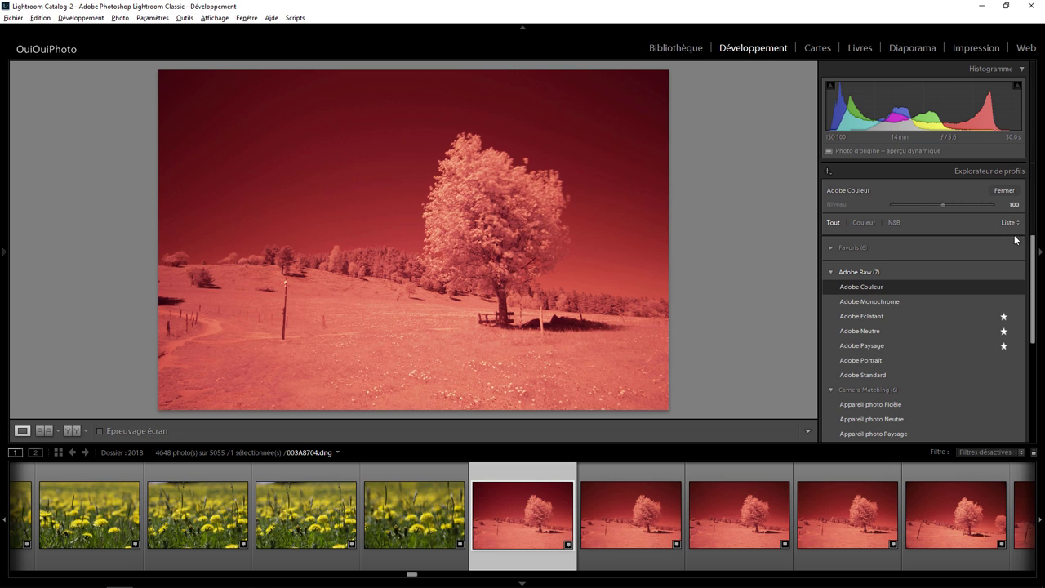
left_click_drag(1032, 254, 1032, 352)
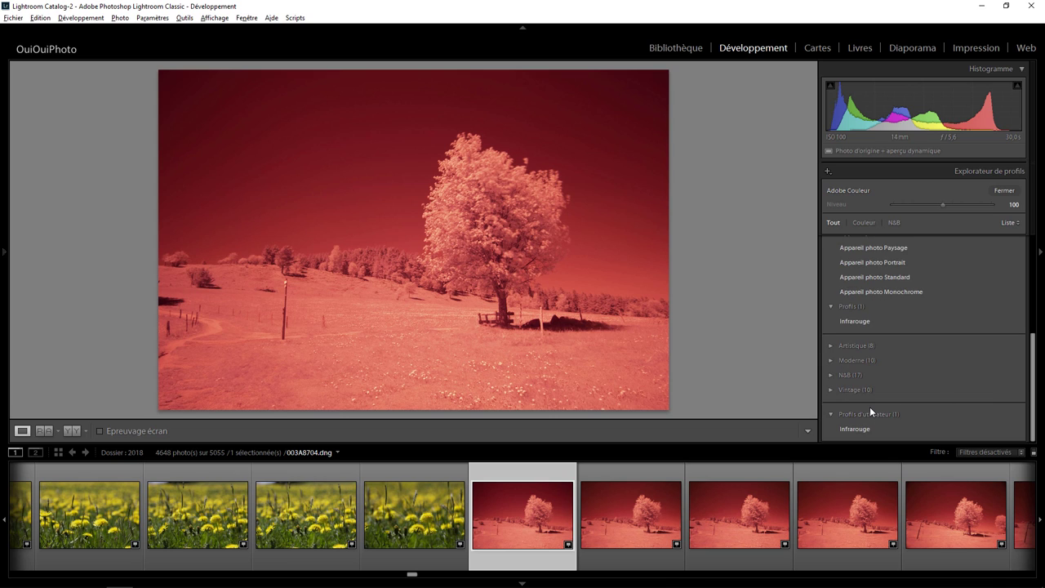
left_click(853, 319)
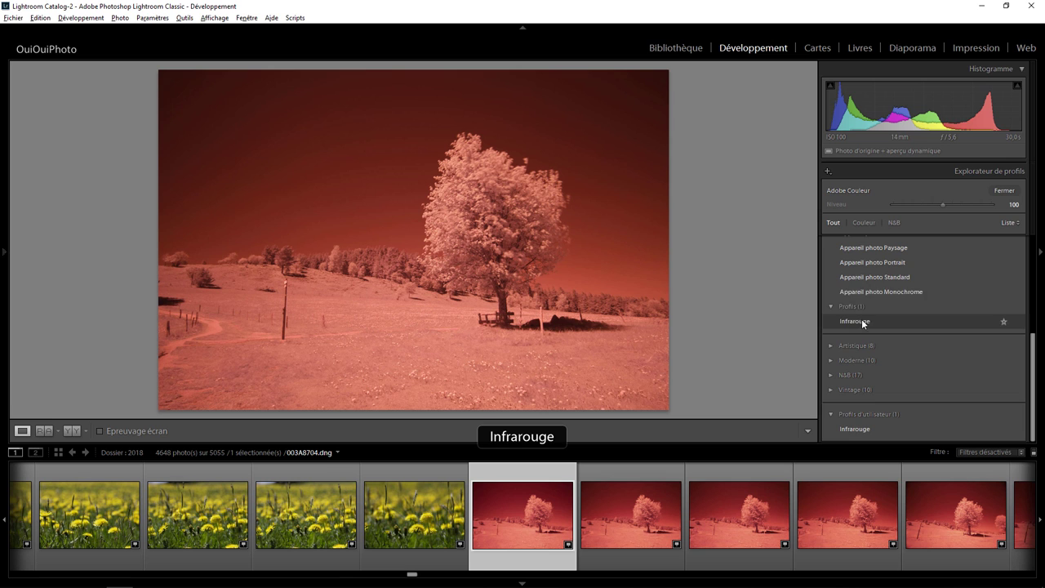
left_click(888, 426)
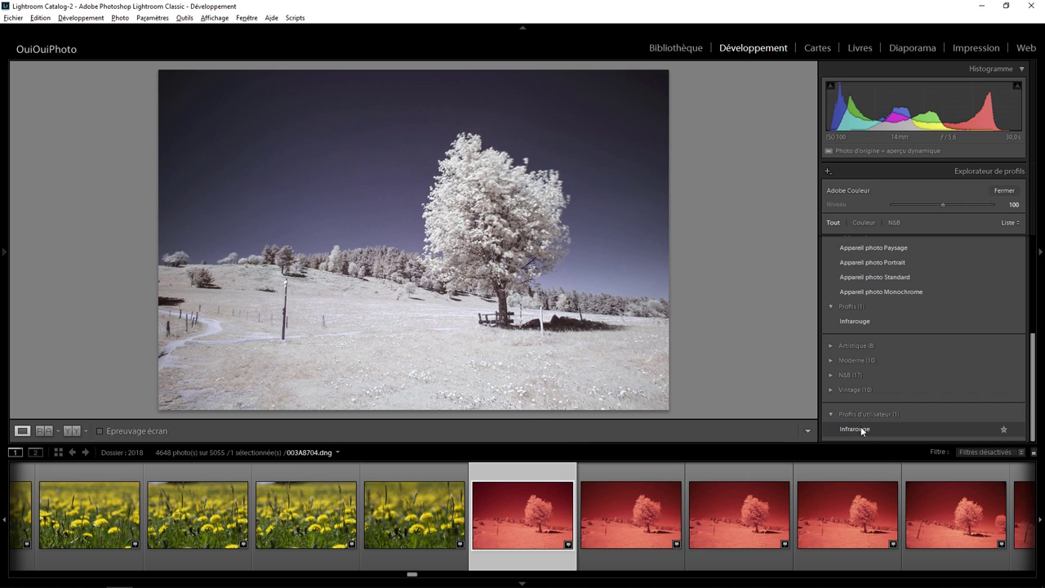
left_click(860, 427)
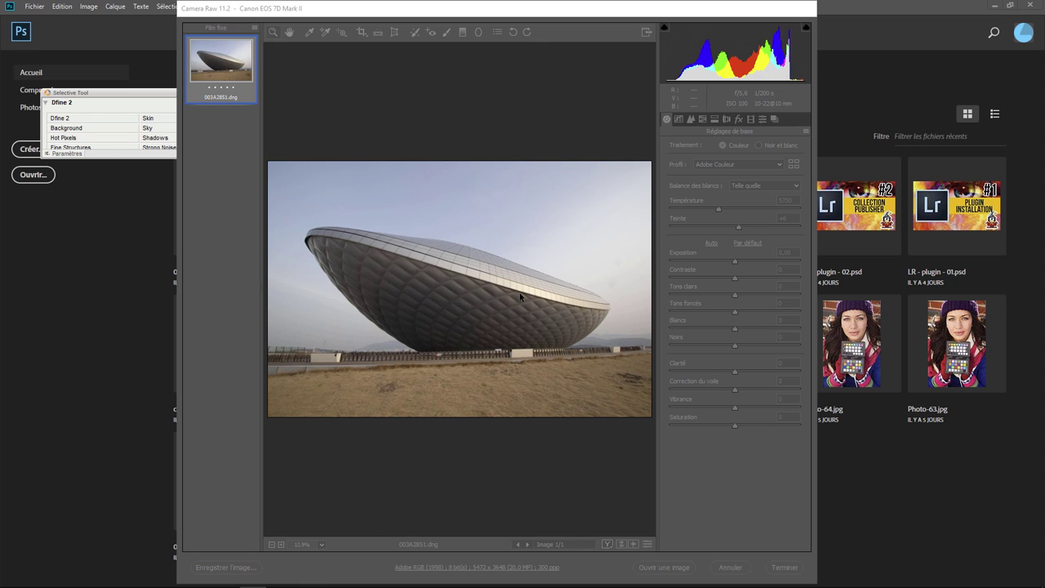
- Switch the Camera Raw editor showing 003A2851.dng to full-screen mode
left_click(645, 33)
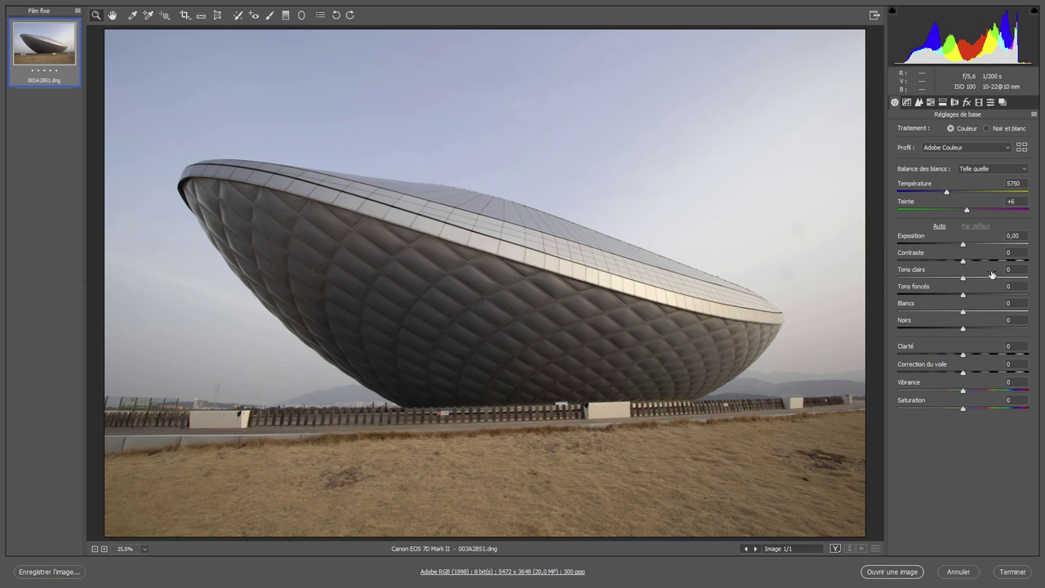
- Set Contrast +22, Clarity +18, Saturation -51 and blue luminance -36
left_click_drag(964, 261, 977, 262)
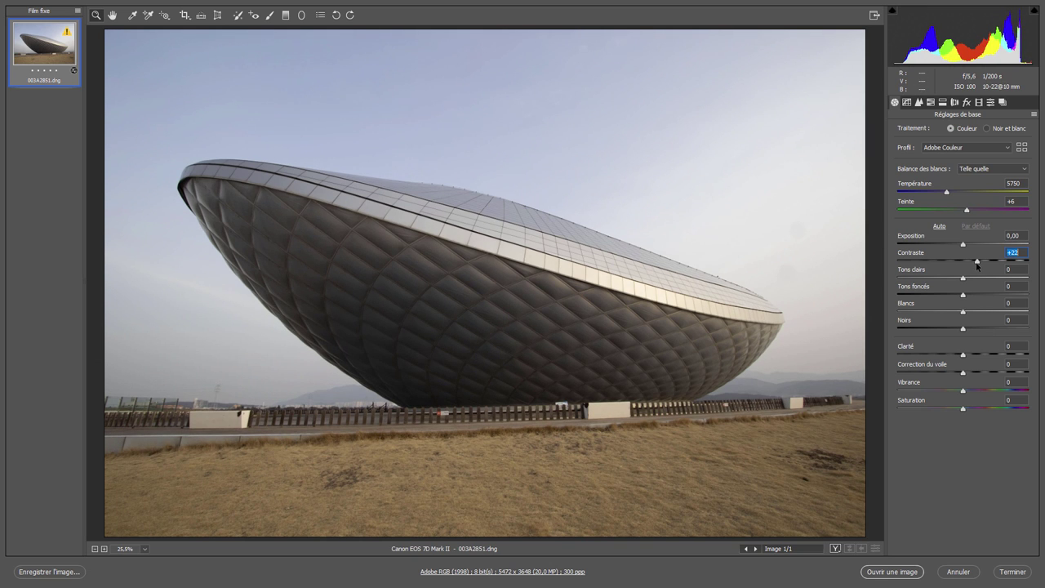
left_click_drag(964, 356, 975, 358)
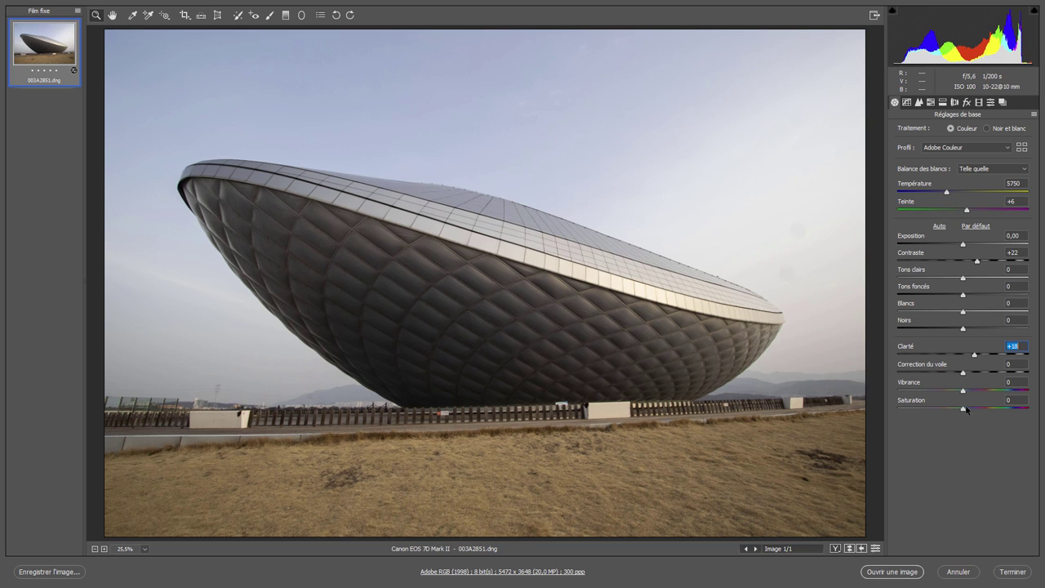
left_click_drag(964, 409, 929, 410)
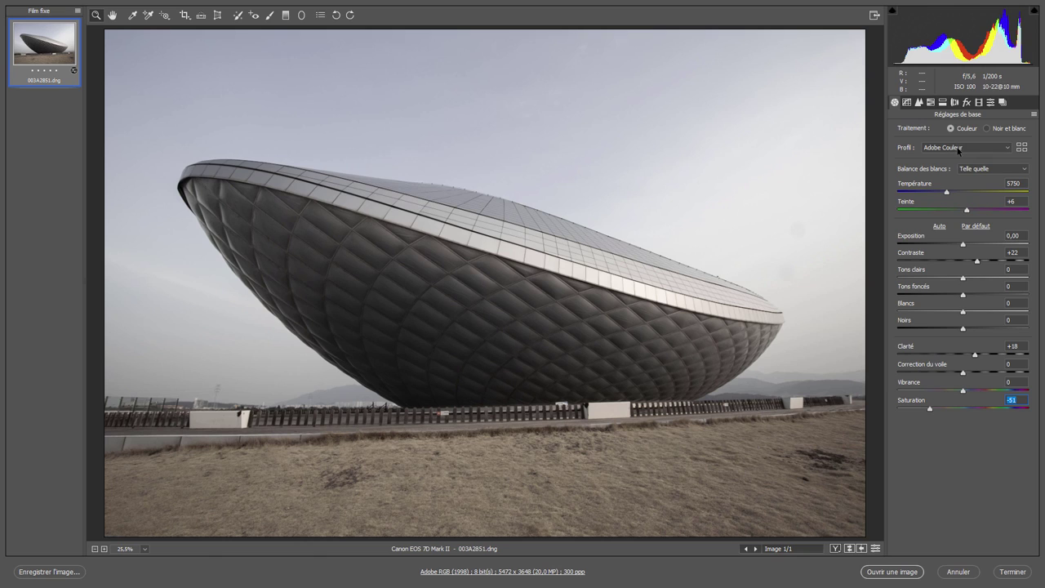
left_click(931, 104)
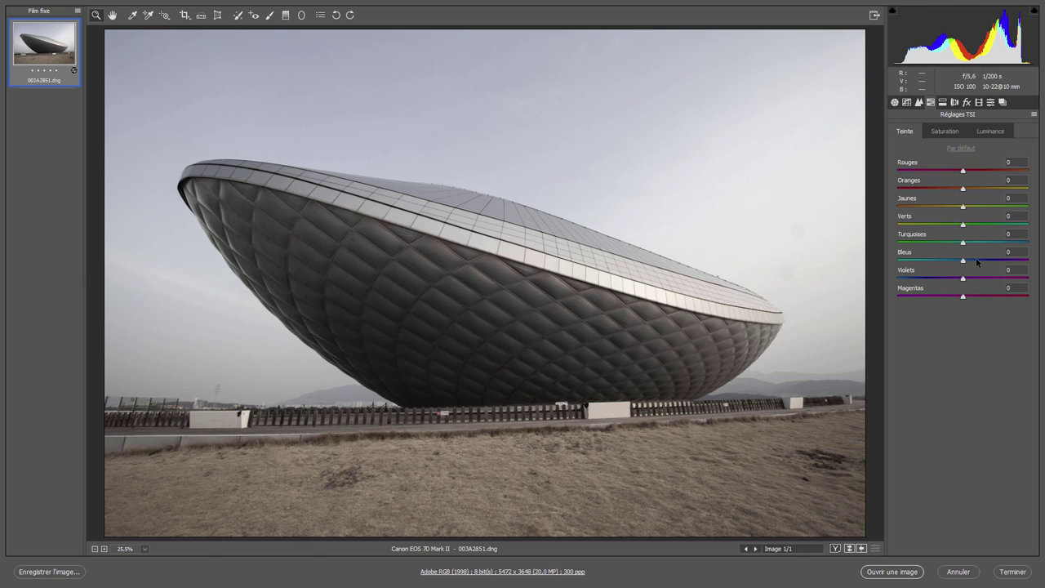
left_click(986, 133)
left_click_drag(967, 260, 939, 264)
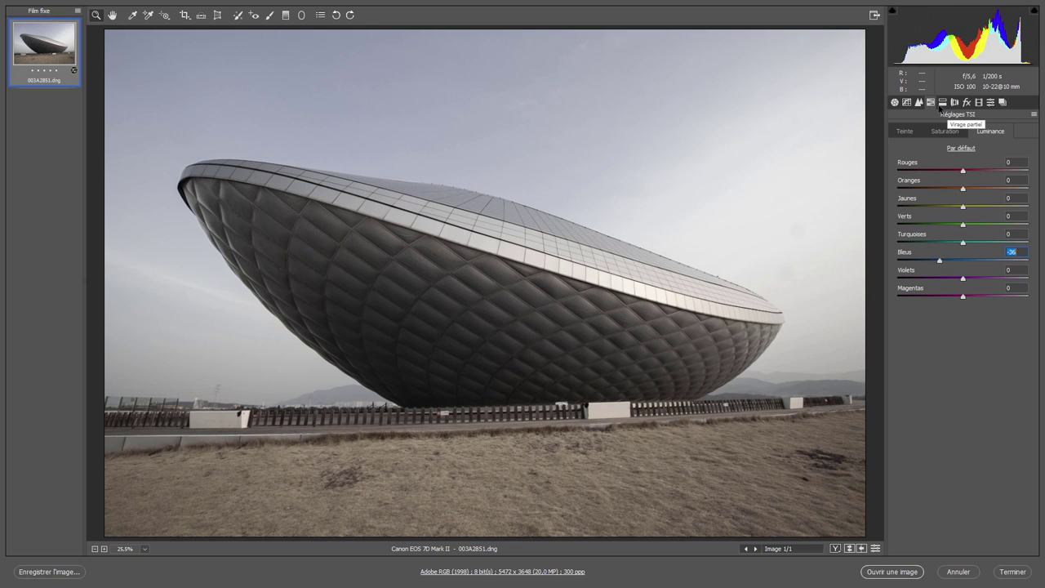
left_click(943, 102)
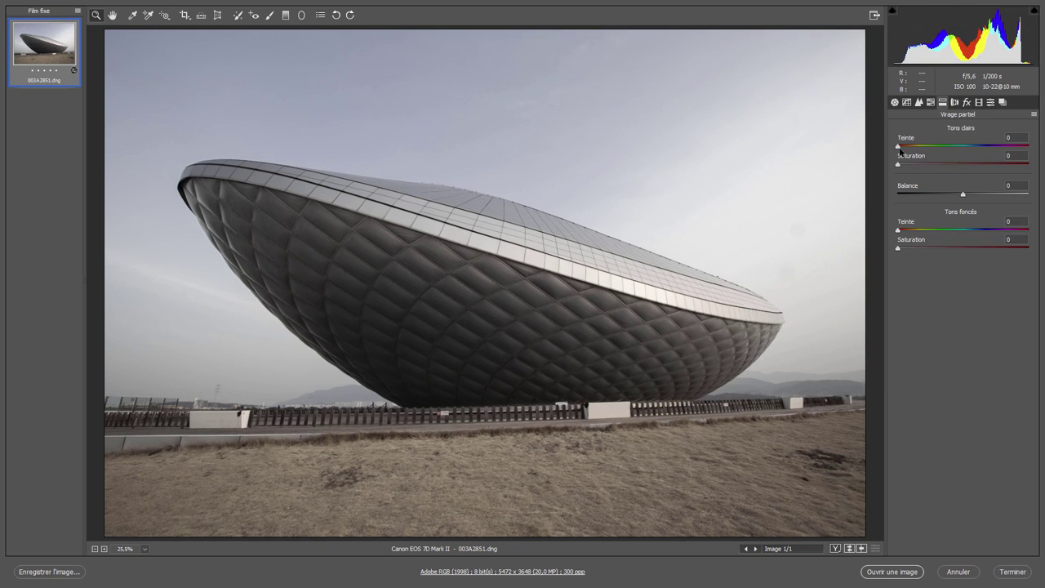
- Set split-toning highlights to hue 234, saturation 16 and shadows to hue 32, saturation 20
left_click_drag(899, 146, 982, 147)
left_click_drag(898, 165, 919, 165)
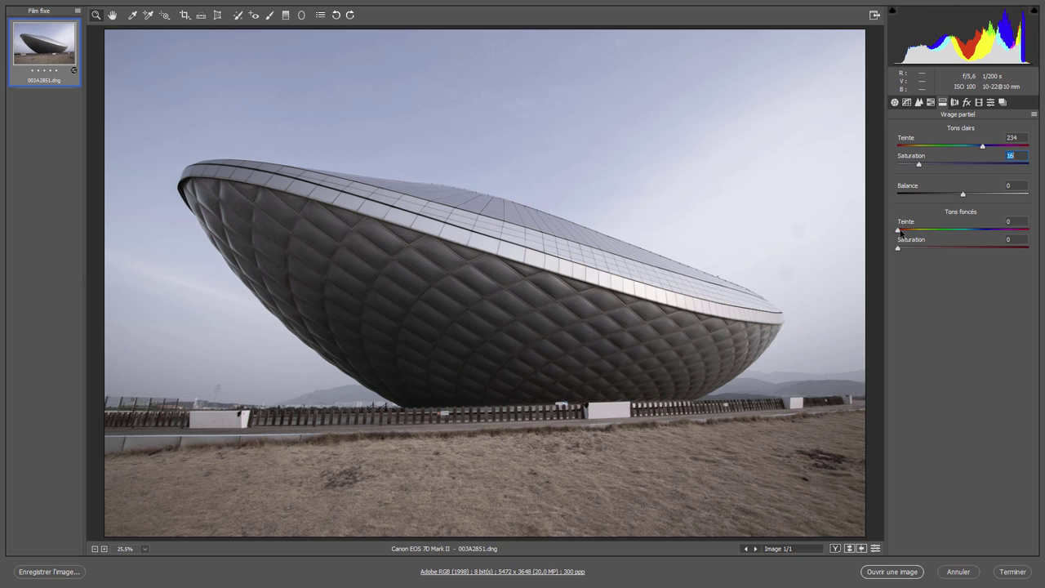
mouse_move(898, 231)
left_mouse_down()
mouse_move(938, 251)
mouse_move(923, 249)
left_mouse_up()
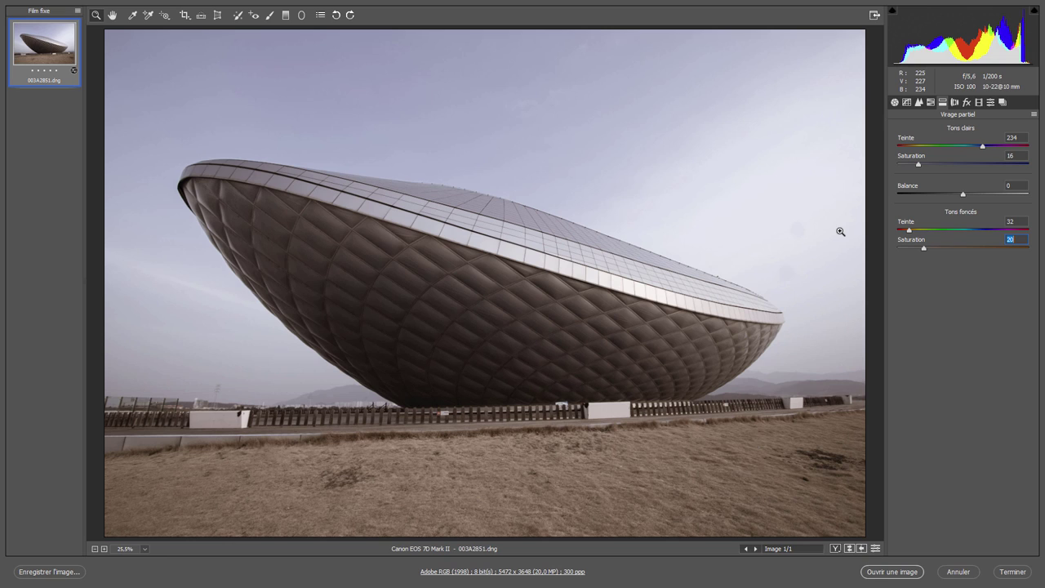
left_click(991, 102)
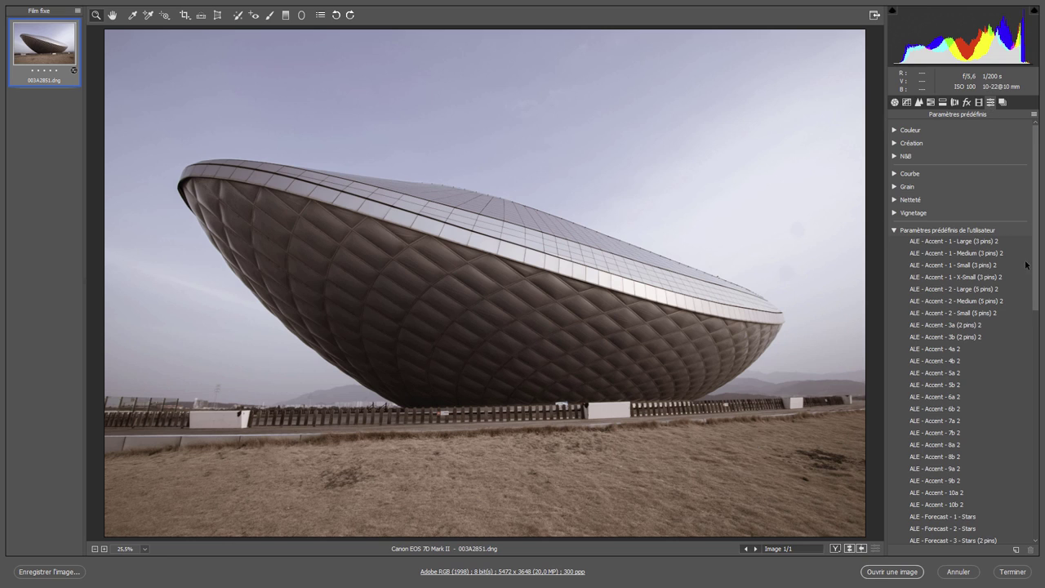
key("alt")
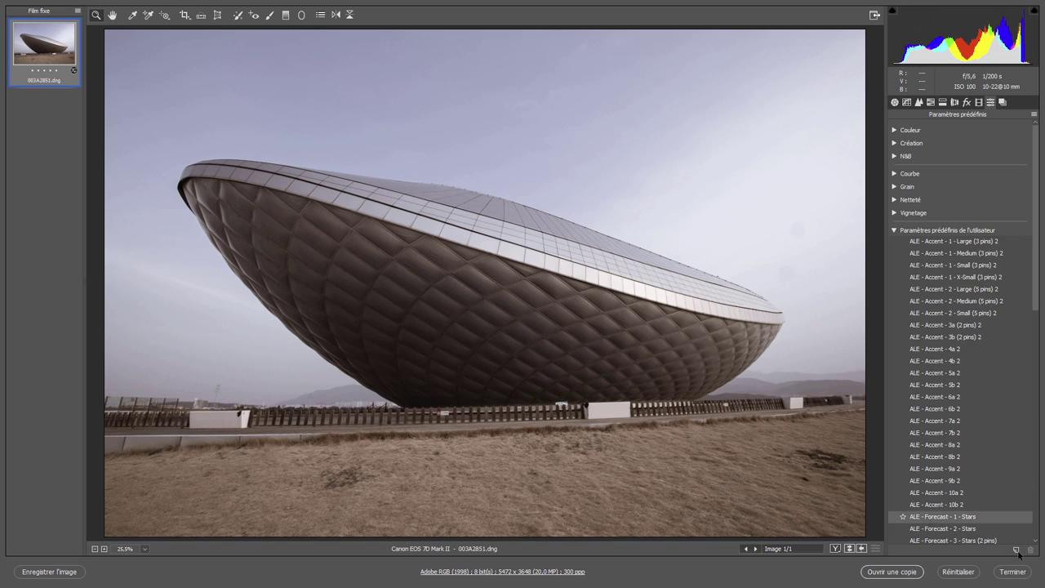
left_click(1016, 550, "alt")
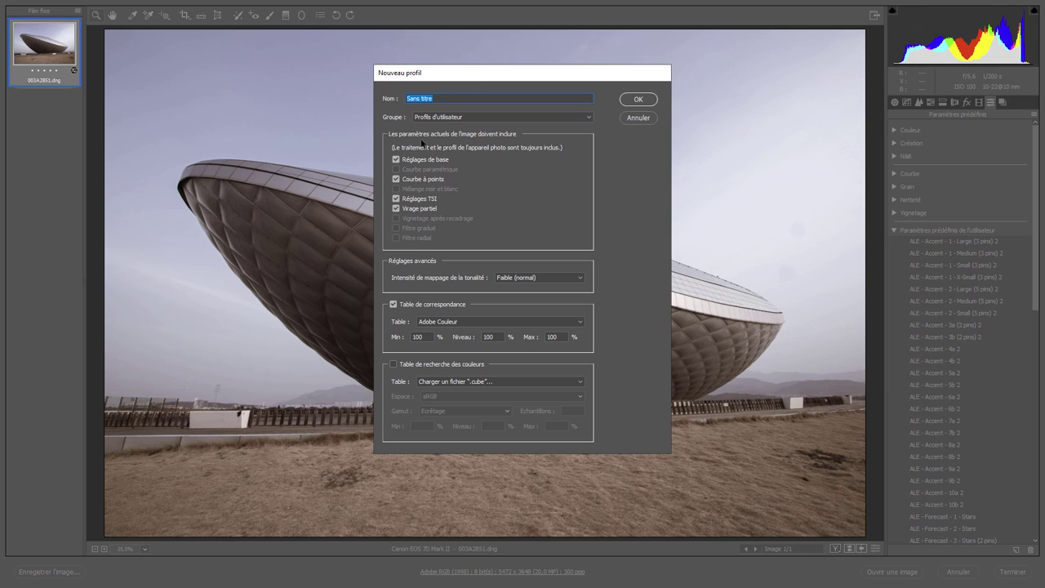
left_click(396, 159)
left_click(396, 179)
left_click(483, 318)
- Cancel the profile dialog and apply the Camera Matching Neutre profile
left_click(640, 118)
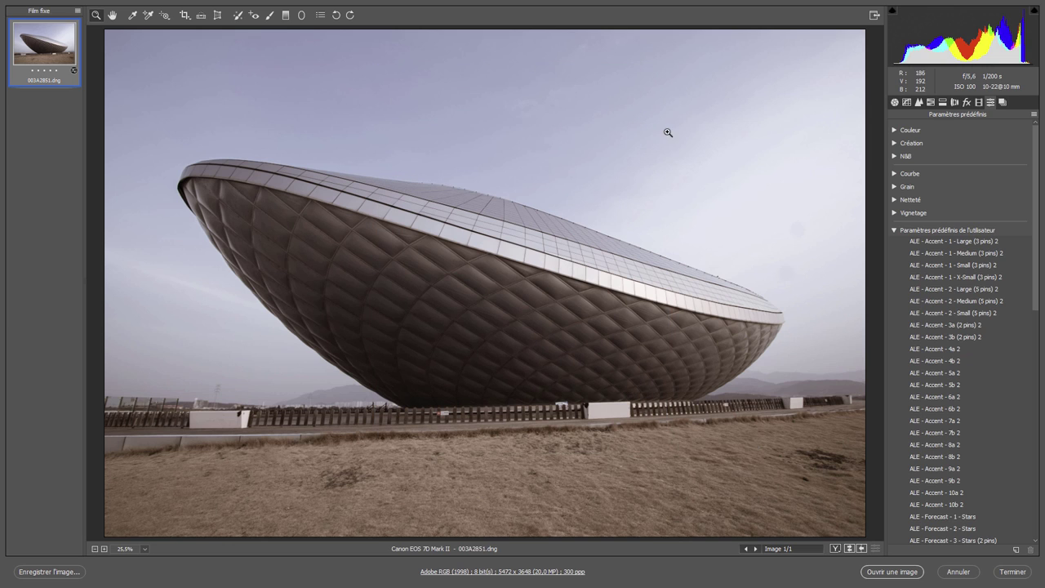
left_click(894, 102)
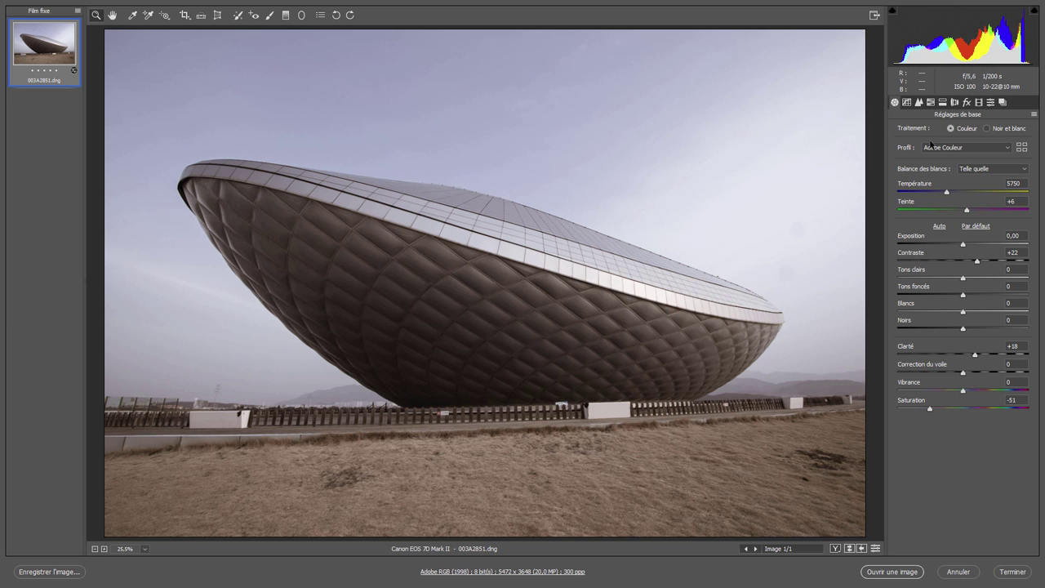
left_click(1009, 148)
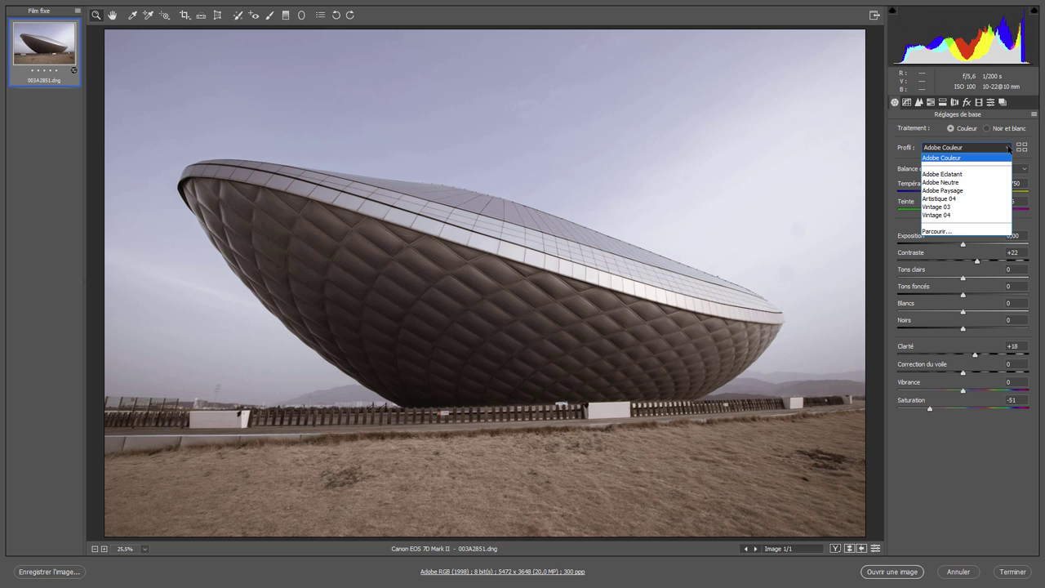
left_click(1021, 149)
left_click(1021, 149)
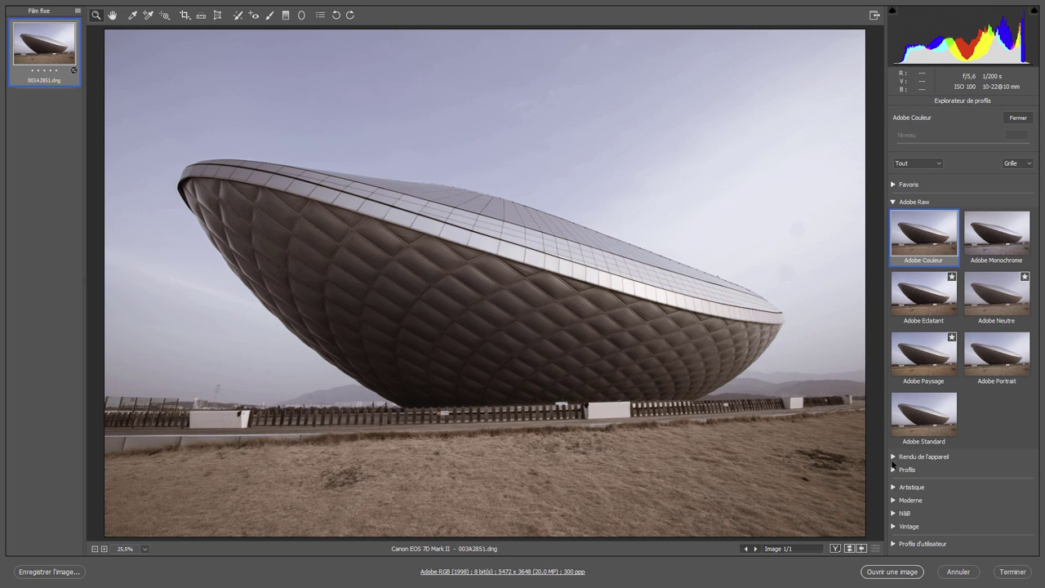
left_click(893, 459)
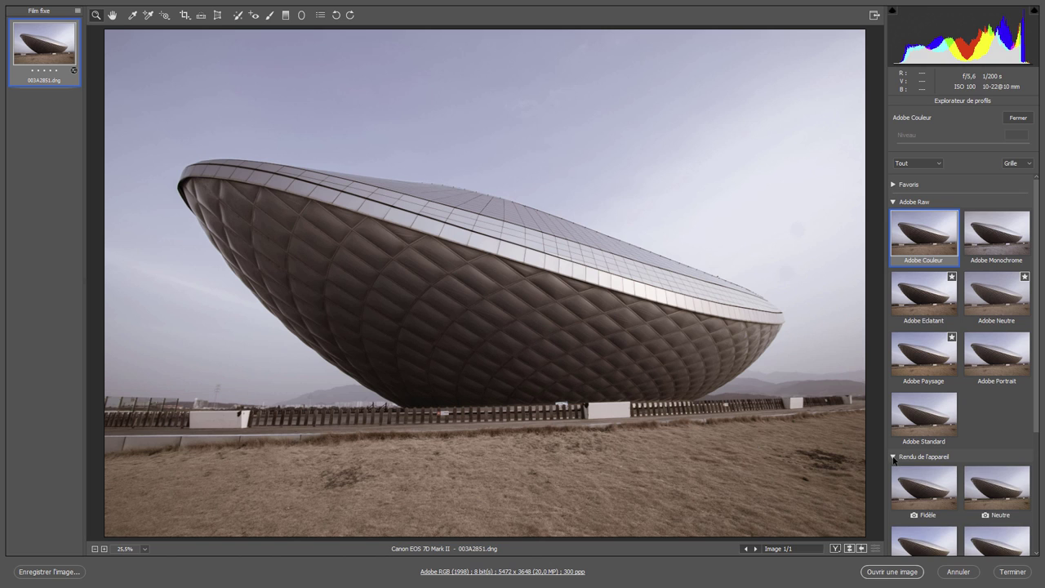
left_click(1008, 485)
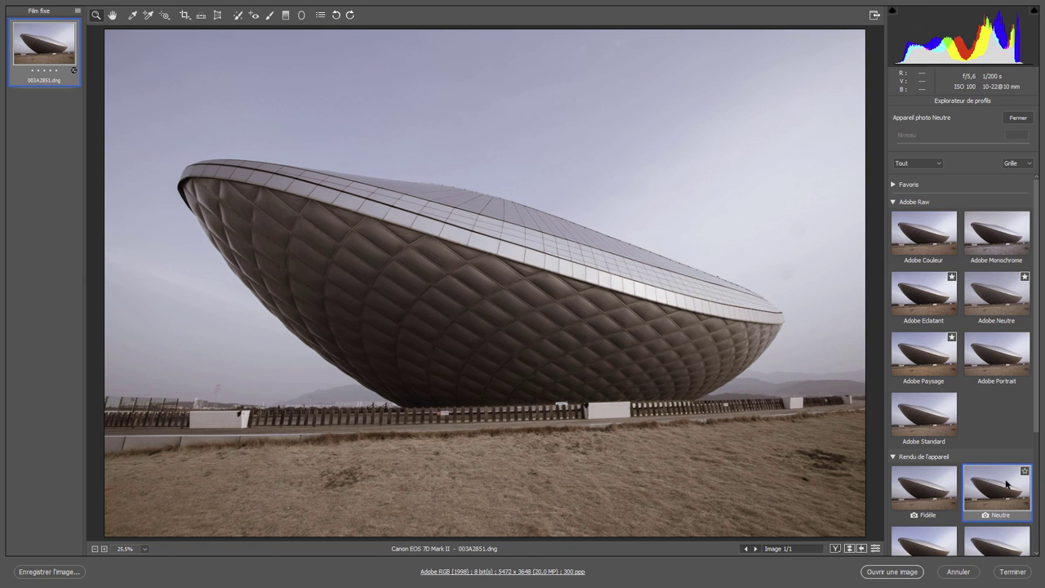
left_click(1018, 118)
- Return to the presets list and hold Alt to switch to profile creation
left_click(990, 102)
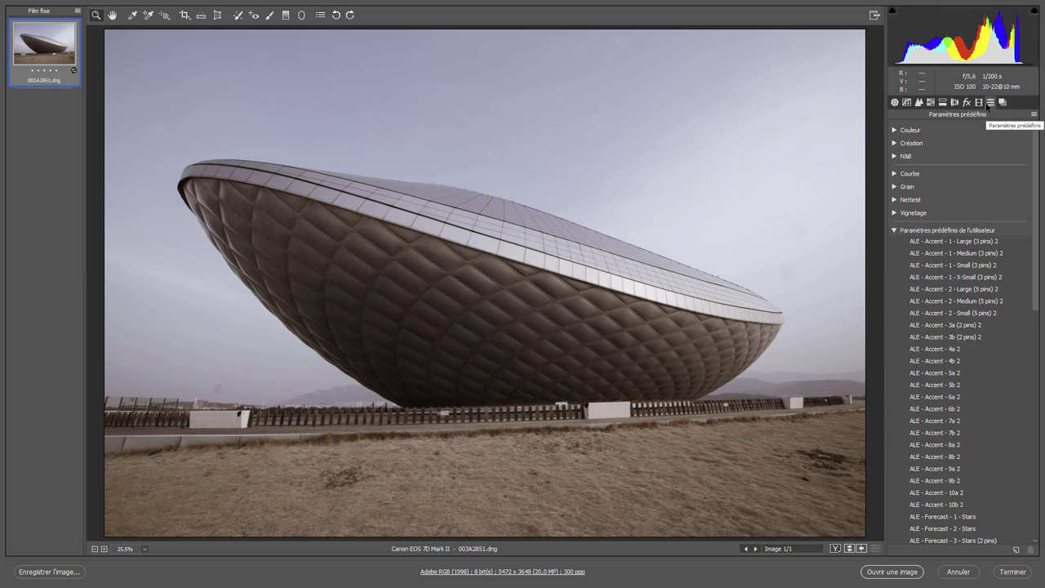
left_click(935, 372)
left_click(939, 420)
key("alt")
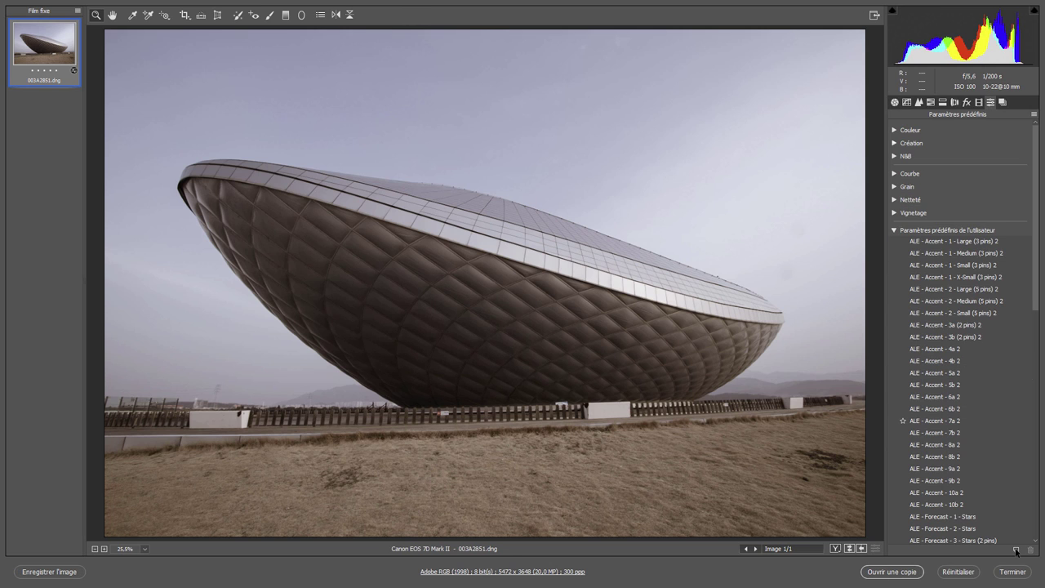
- Save the current adjustments as a new user profile called 'Test Clarté'
left_click(1015, 550, "alt")
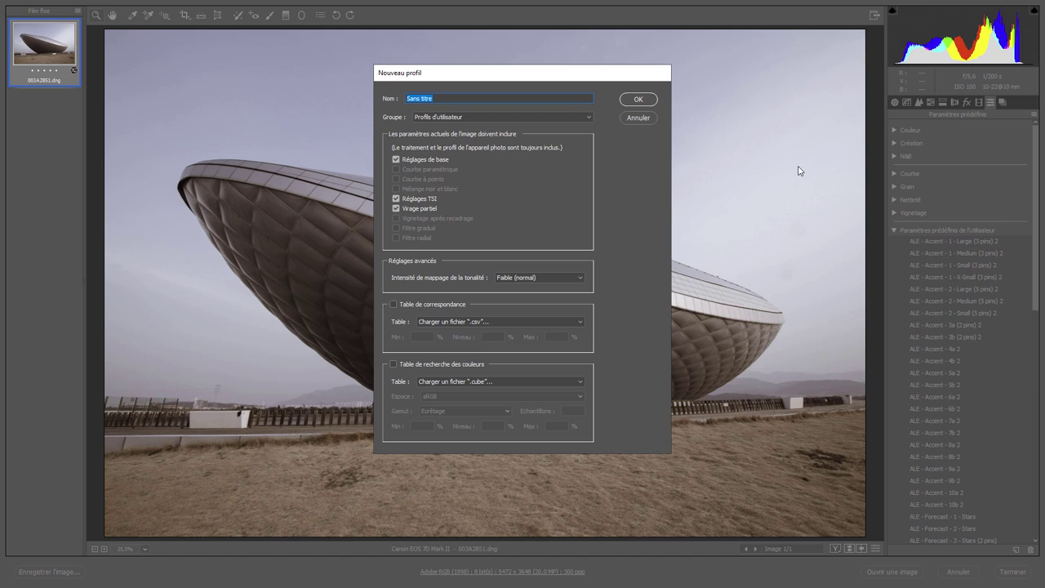
type("Test C")
type("larté")
left_click(640, 99)
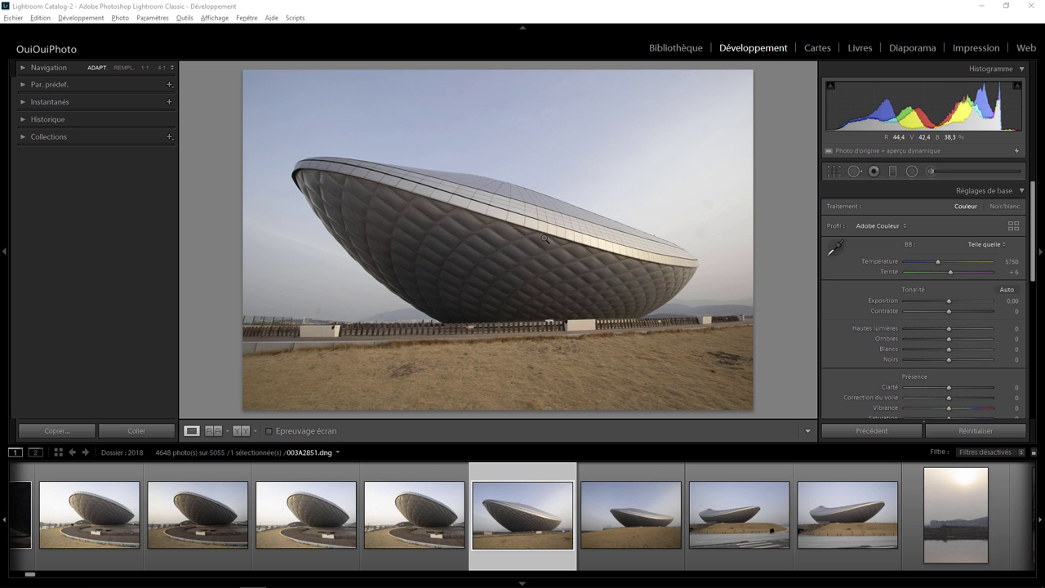
- Apply the Test Clarté user profile from the profile browser, then move to 003A2852.dng
left_click(886, 225)
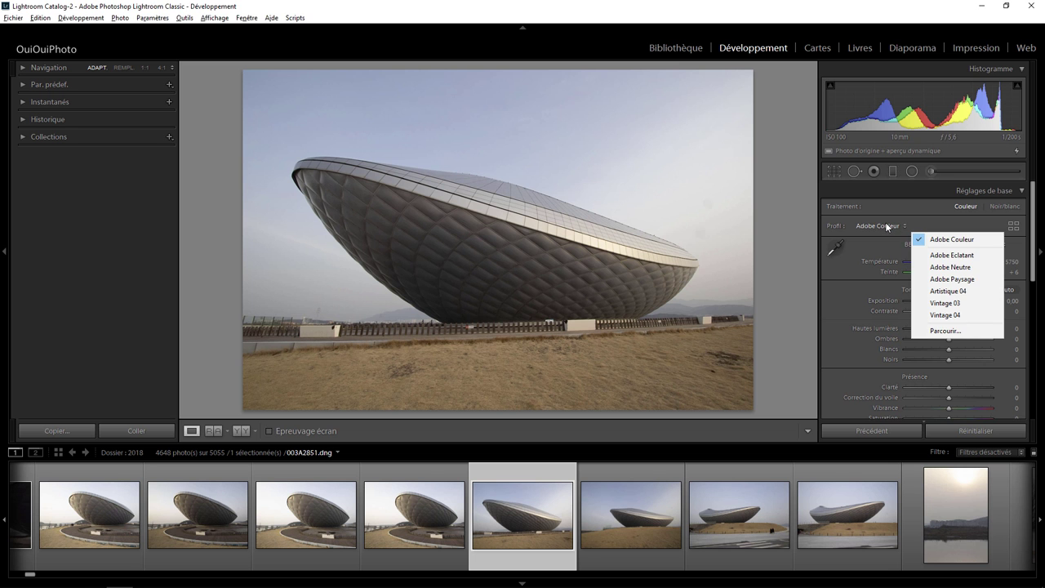
left_click(945, 330)
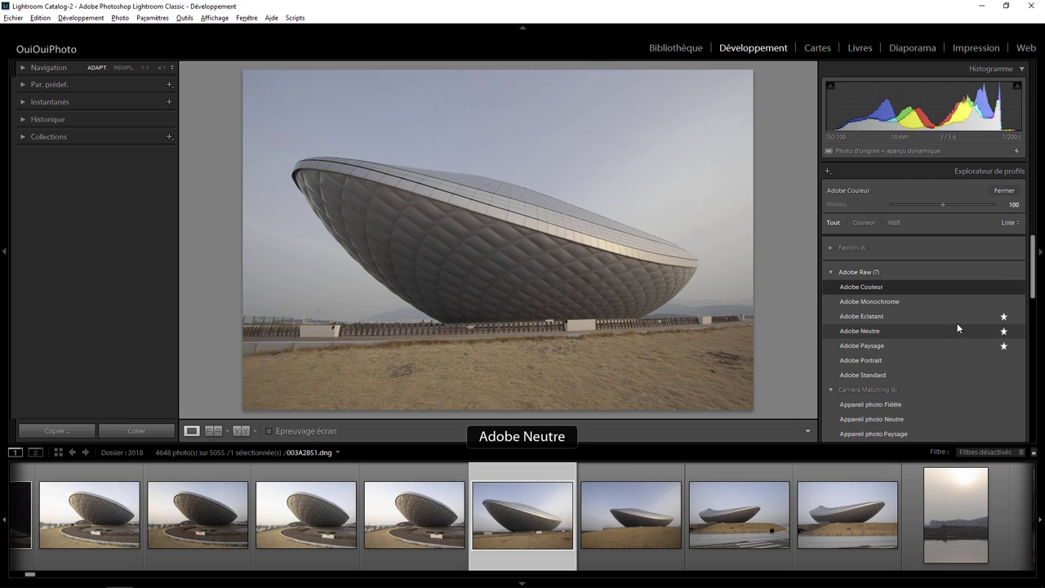
left_click_drag(1032, 281, 901, 425)
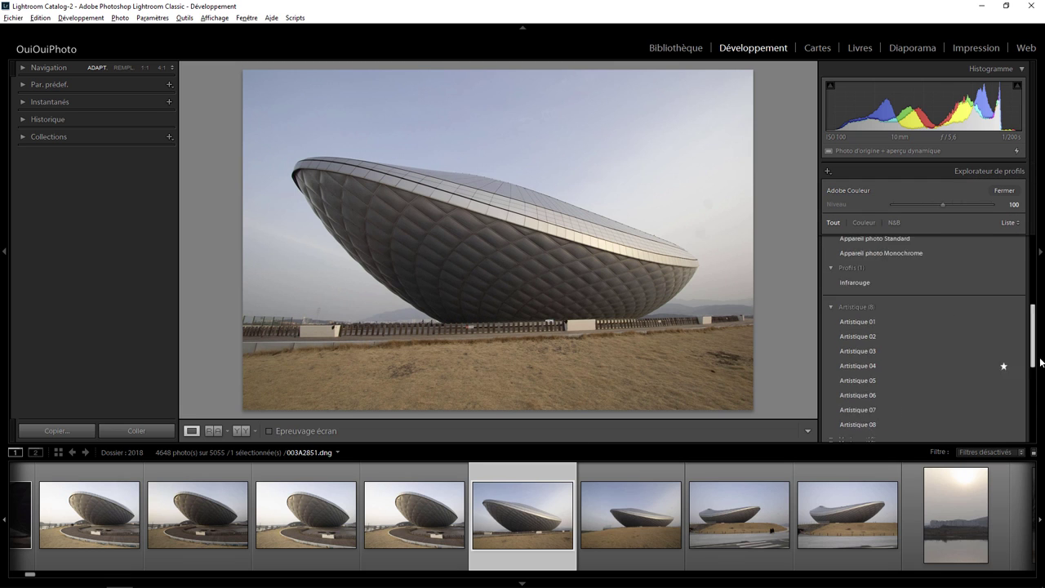
left_click(859, 430)
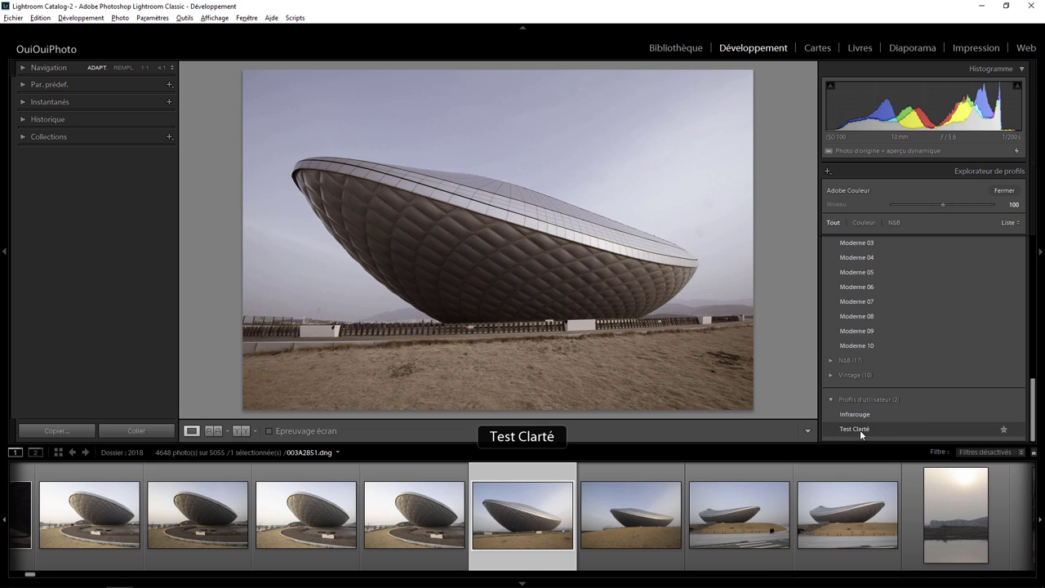
left_click(642, 522)
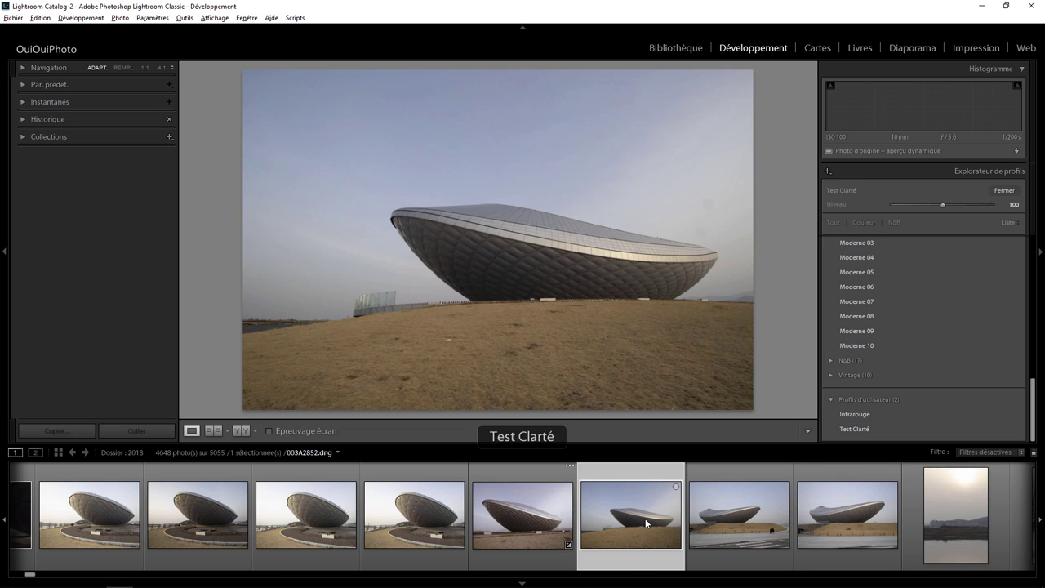
left_click(853, 428)
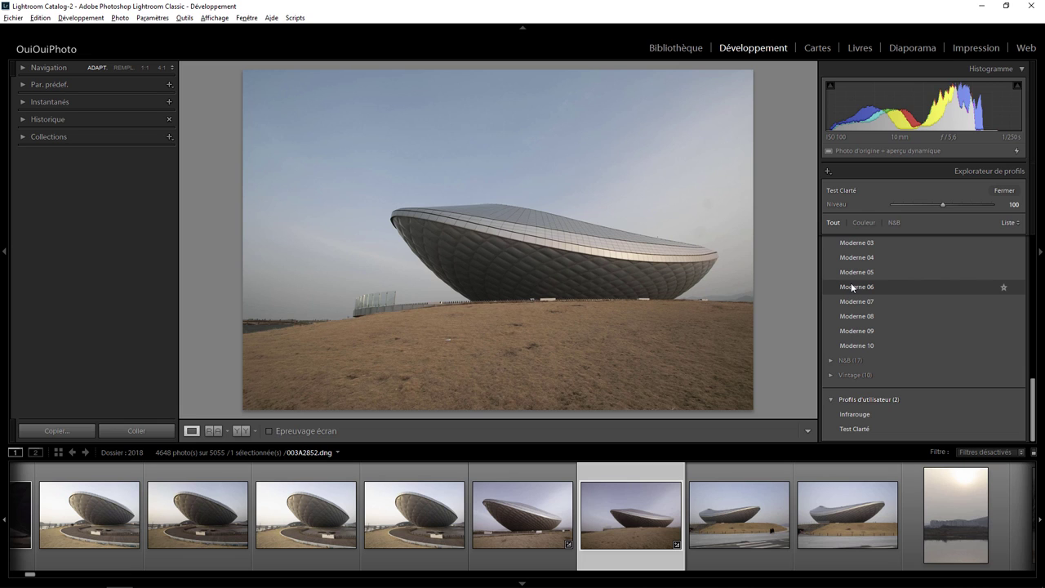
- Toggle the Infrarouge profile on and off to compare its yellow-green infrared look
left_click(851, 414)
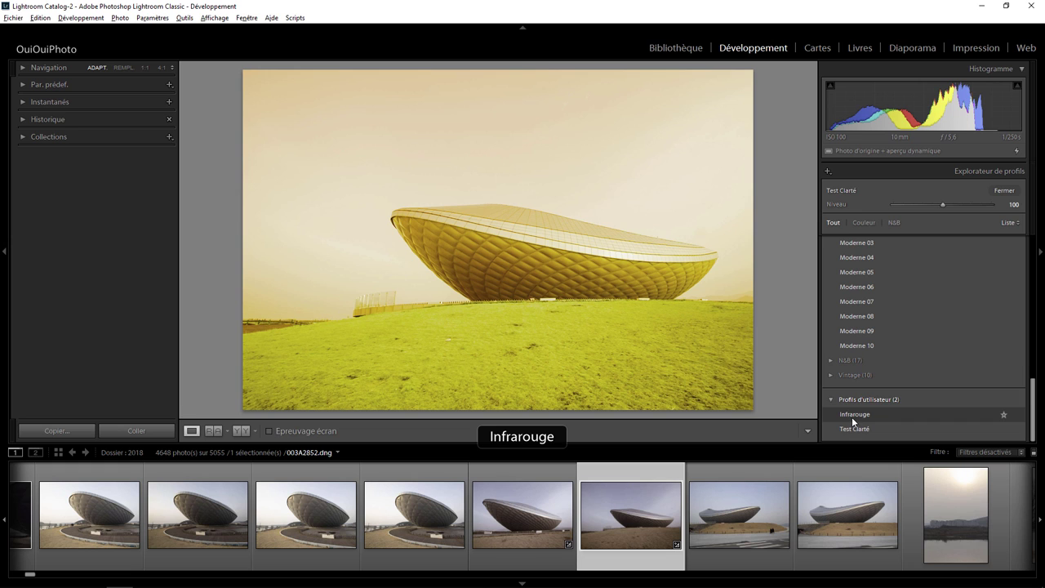
left_click(852, 414)
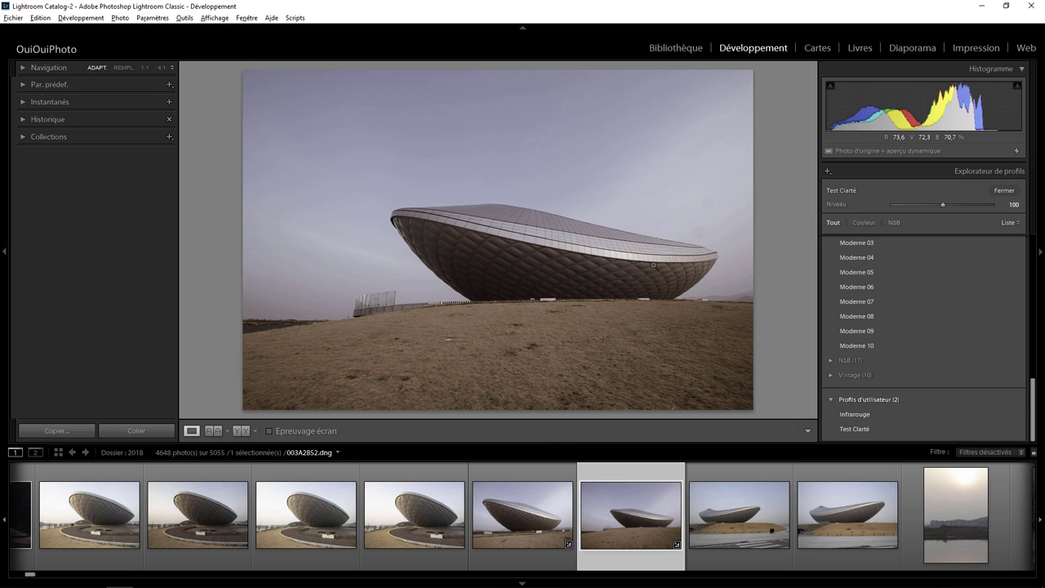
left_click(851, 415)
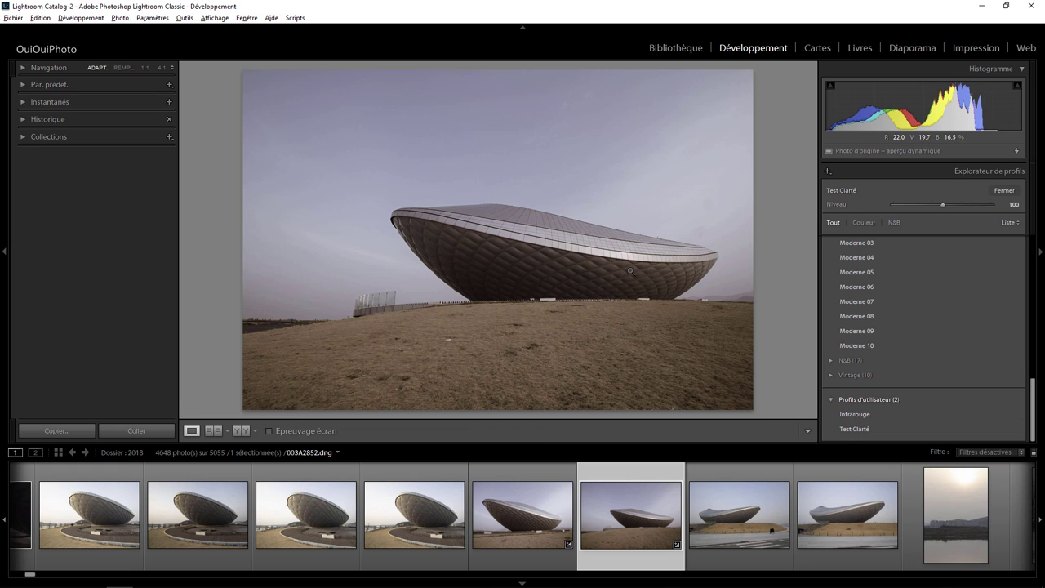